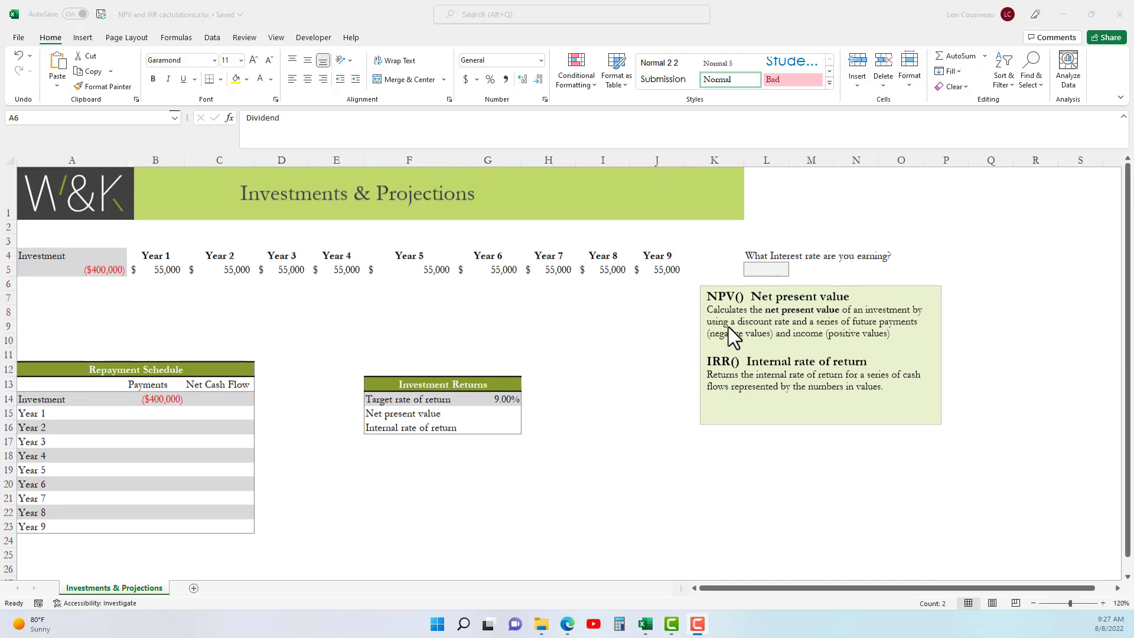
# Step: Review the investment amount in A5, the Year 1 to Year 9 payments in row 5 and the empty interest rate cell
pyautogui.click(715, 297)
pyautogui.moveTo(715, 297); pyautogui.dragTo(896, 294)
pyautogui.moveTo(797, 297); pyautogui.dragTo(77, 272)
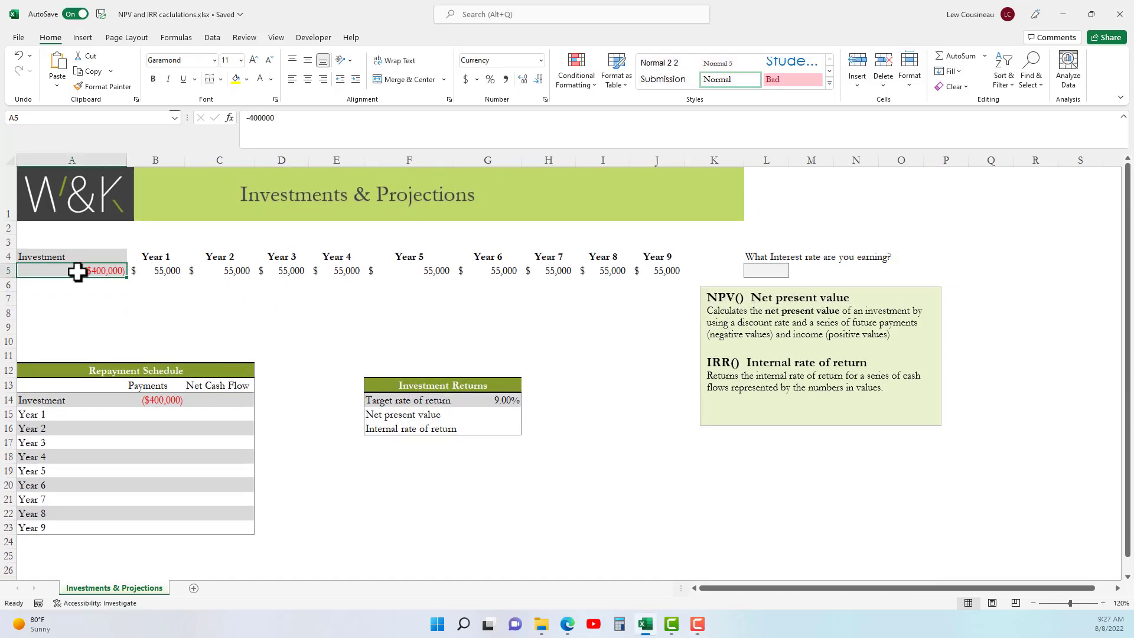
pyautogui.click(158, 270)
pyautogui.click(242, 270)
pyautogui.click(295, 269)
pyautogui.click(352, 270)
pyautogui.click(440, 270)
pyautogui.click(558, 272)
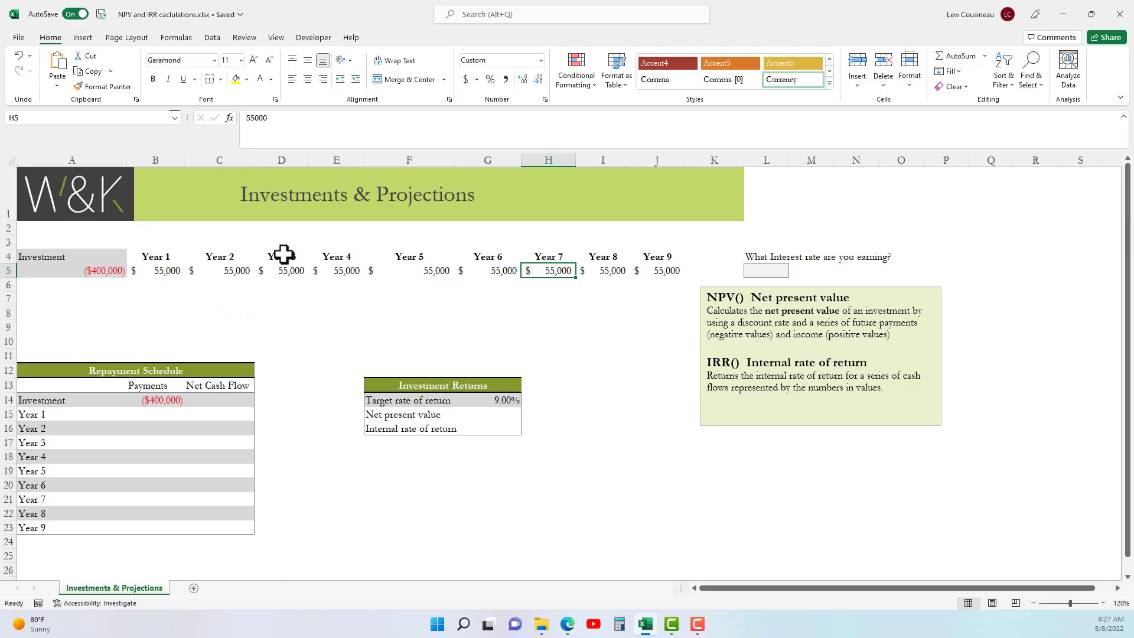
pyautogui.moveTo(157, 268); pyautogui.dragTo(655, 263)
pyautogui.click(161, 273)
pyautogui.click(236, 270)
pyautogui.click(289, 271)
pyautogui.click(342, 270)
pyautogui.click(414, 270)
pyautogui.click(490, 271)
pyautogui.click(552, 270)
pyautogui.click(608, 271)
pyautogui.click(655, 271)
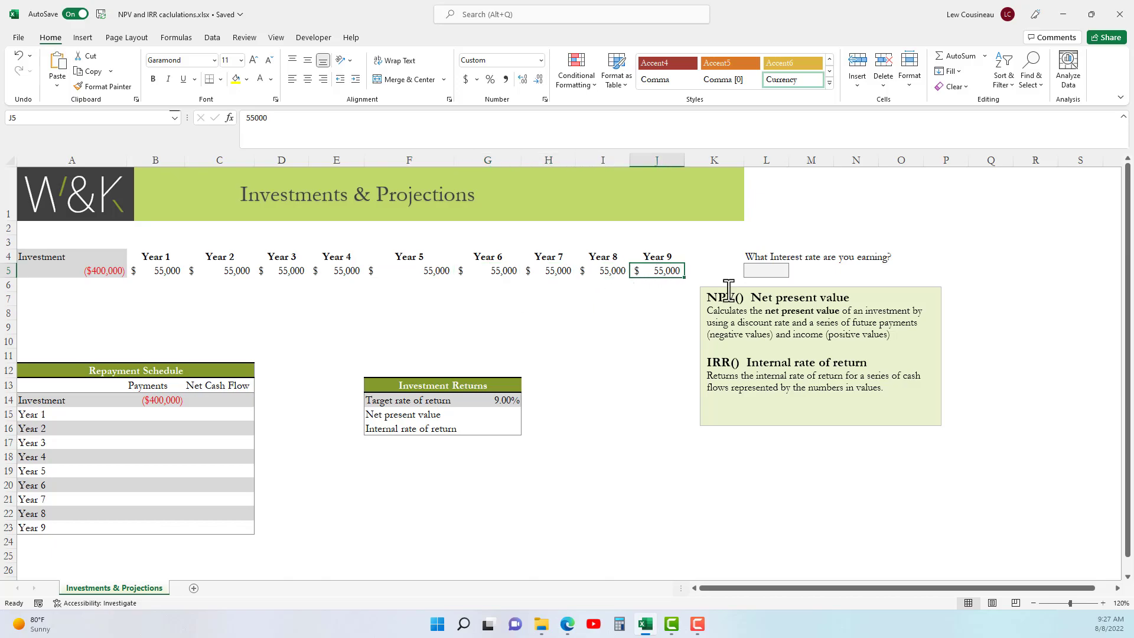
pyautogui.click(766, 271)
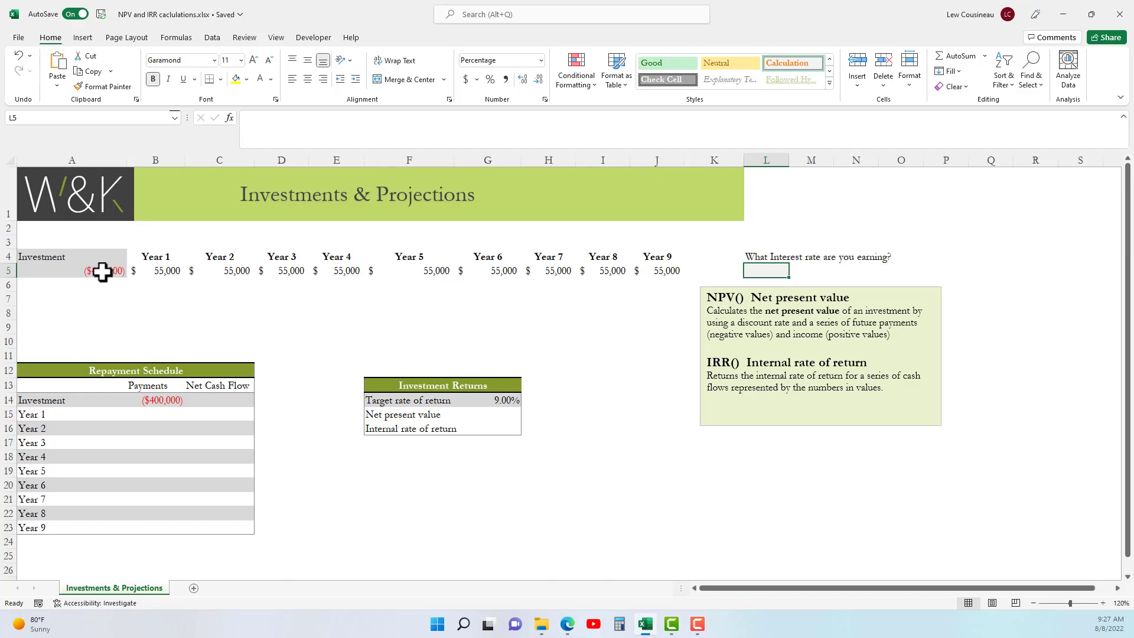
pyautogui.moveTo(153, 271); pyautogui.dragTo(657, 271)
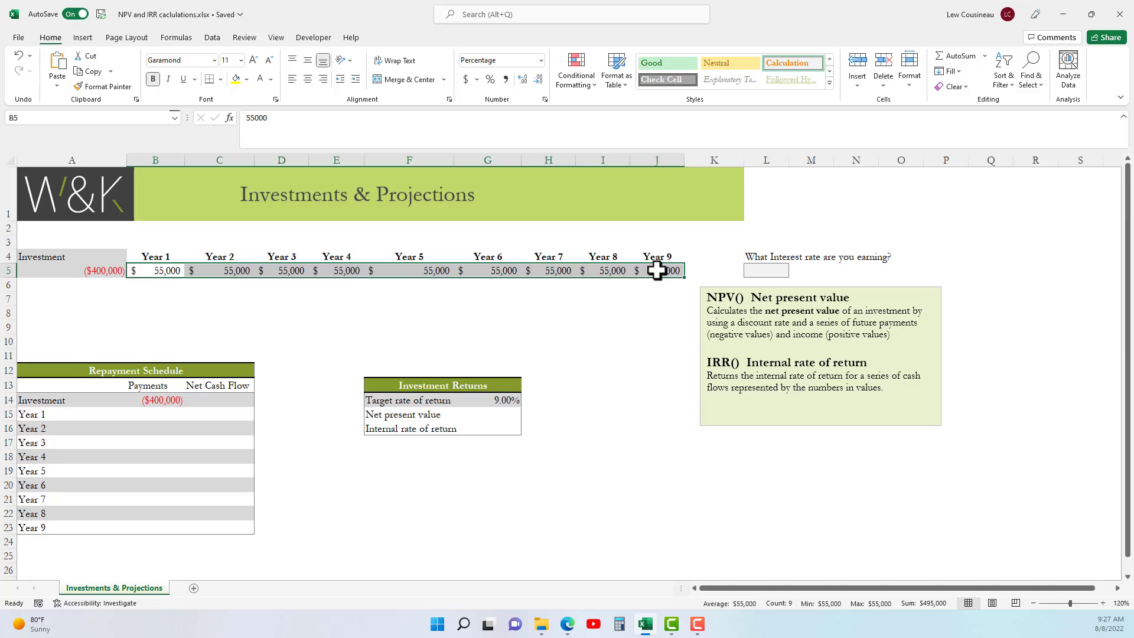
# Step: Calculate the interest rate earned in L5 with the formula =RATE(9,B5,A5)
pyautogui.click(767, 272)
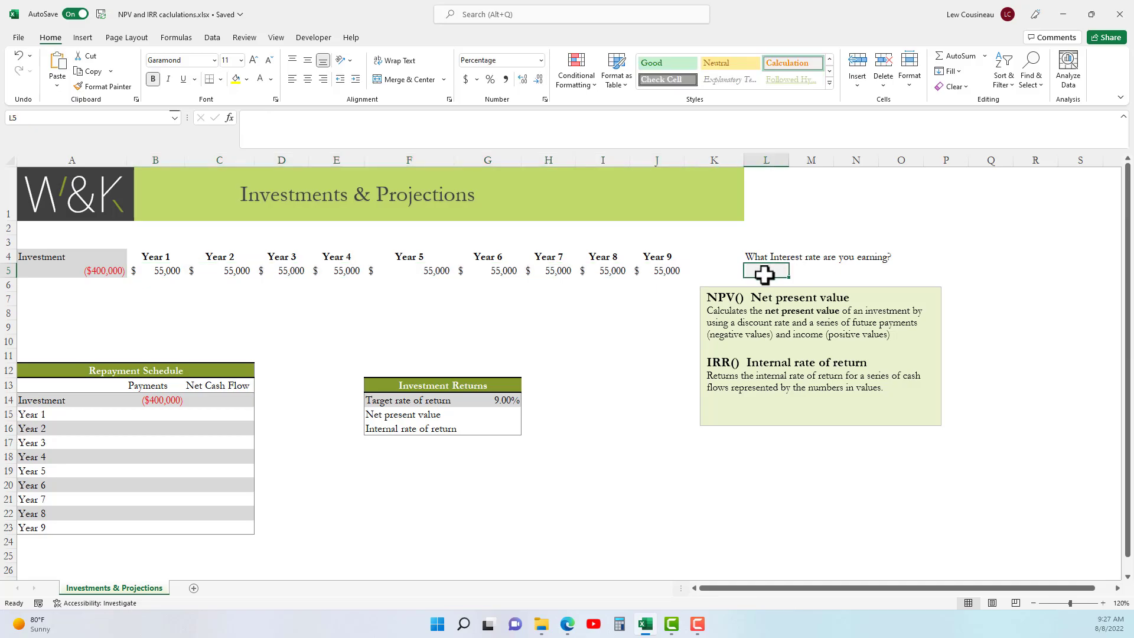
pyautogui.write('=RAE')
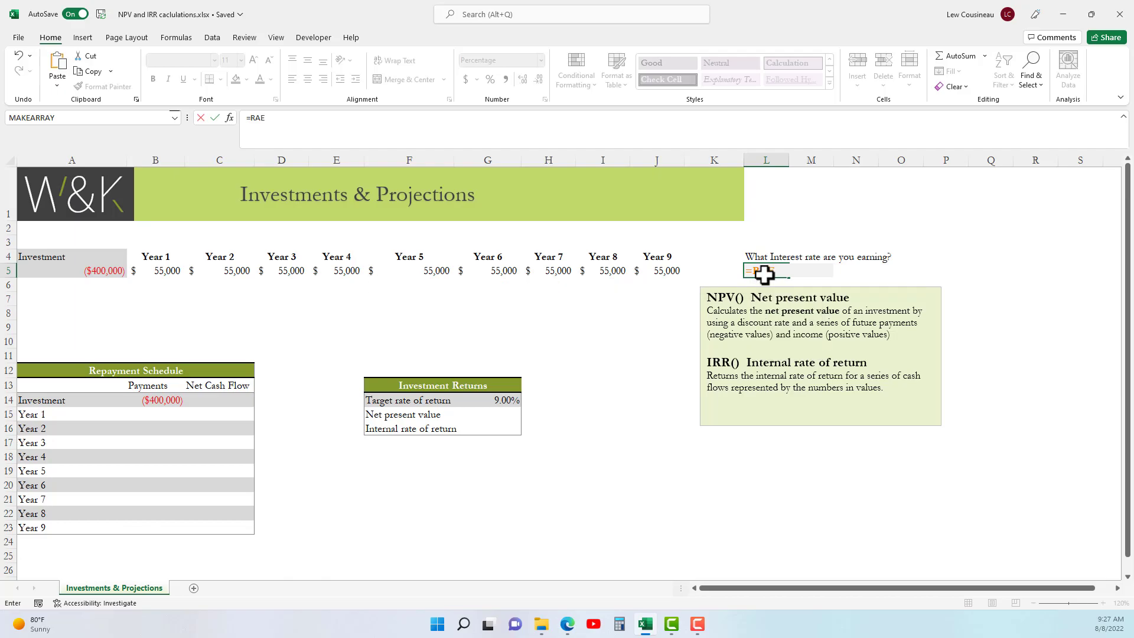
pyautogui.press('BackSpace')
pyautogui.write('TE')
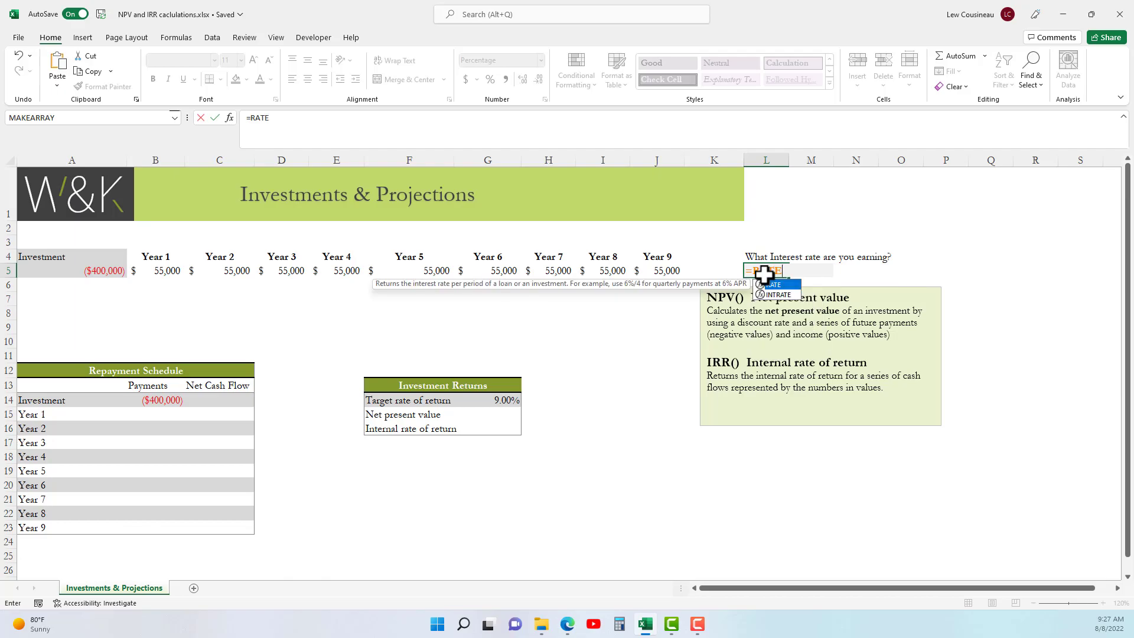
pyautogui.write('(9,')
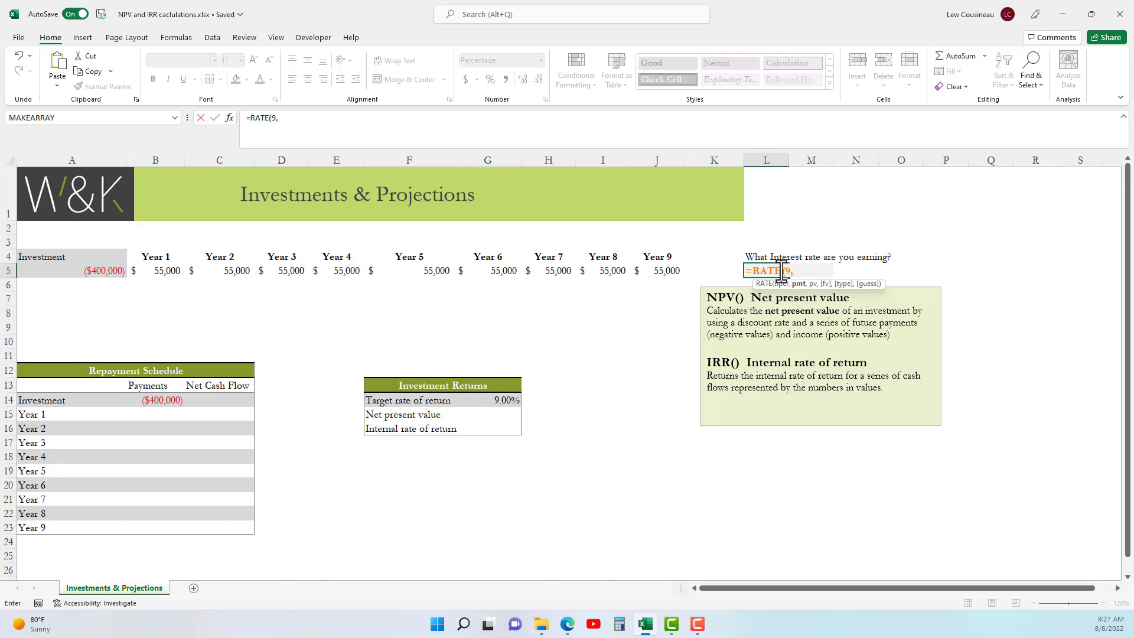
pyautogui.click(155, 271)
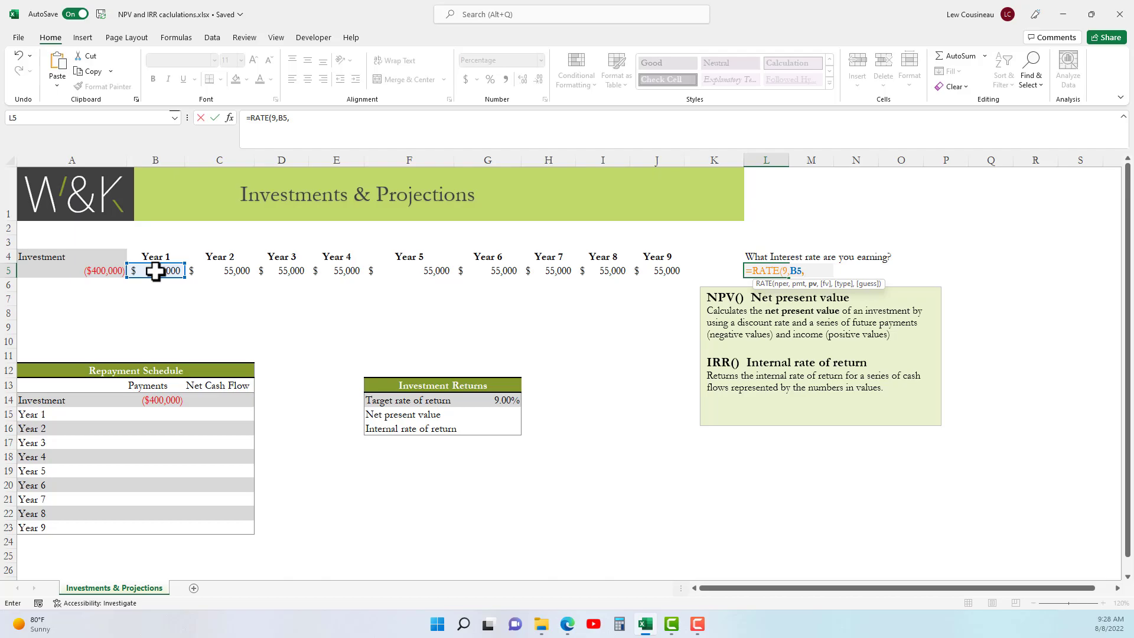
pyautogui.click(95, 271)
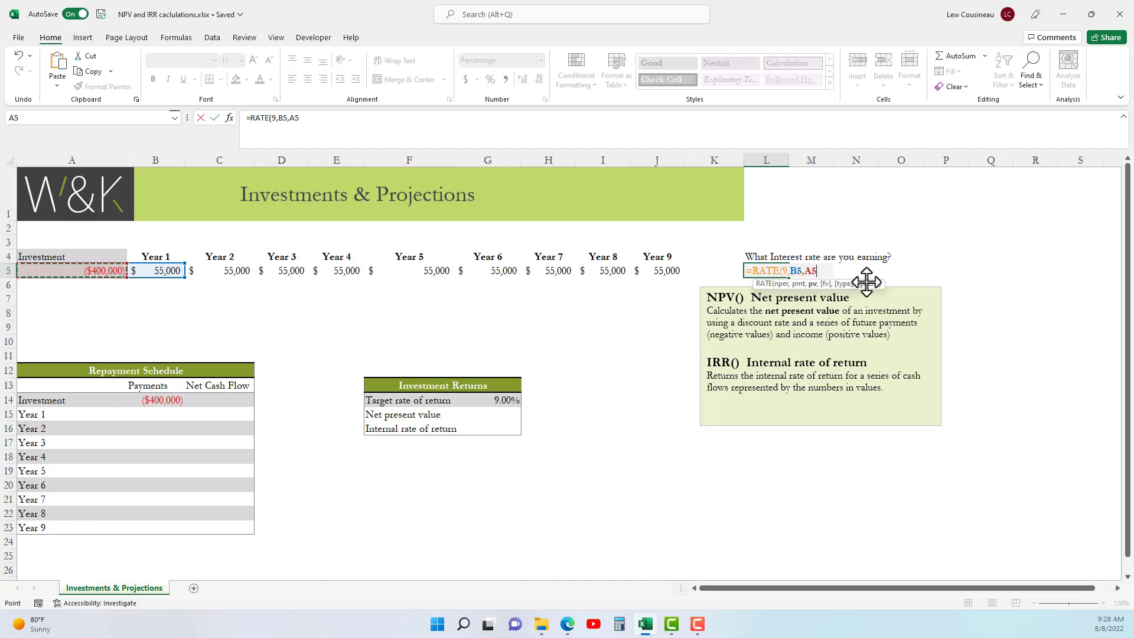
pyautogui.write(')')
pyautogui.press('Return')
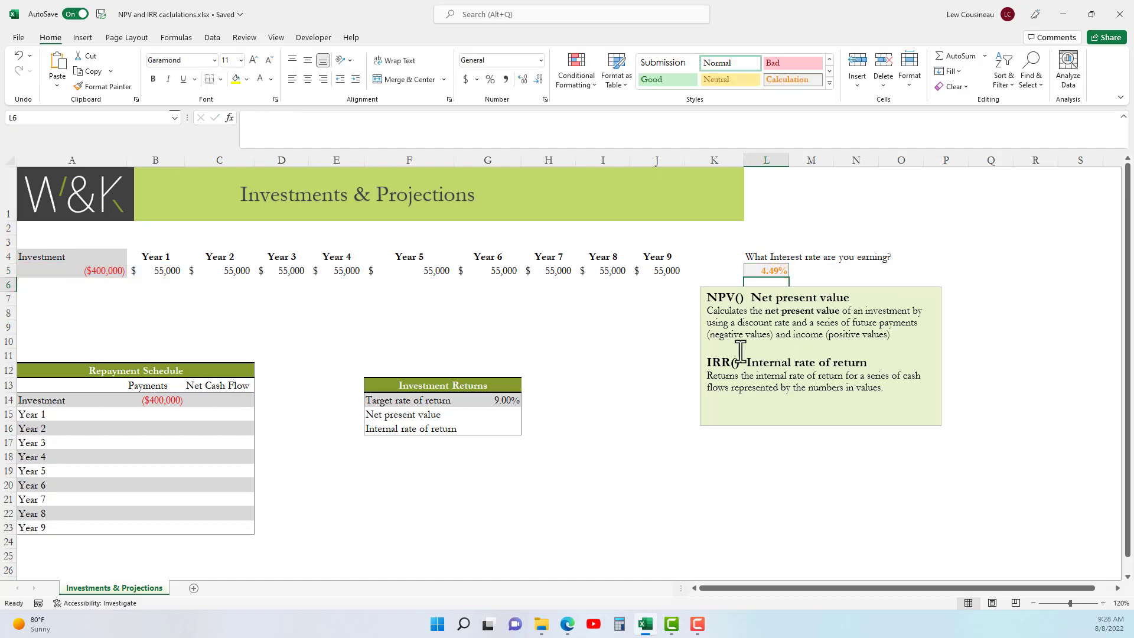
# Step: Reveal the hidden Dividend and Total rows by setting the font colour of A6:J7 to black
pyautogui.click(93, 270)
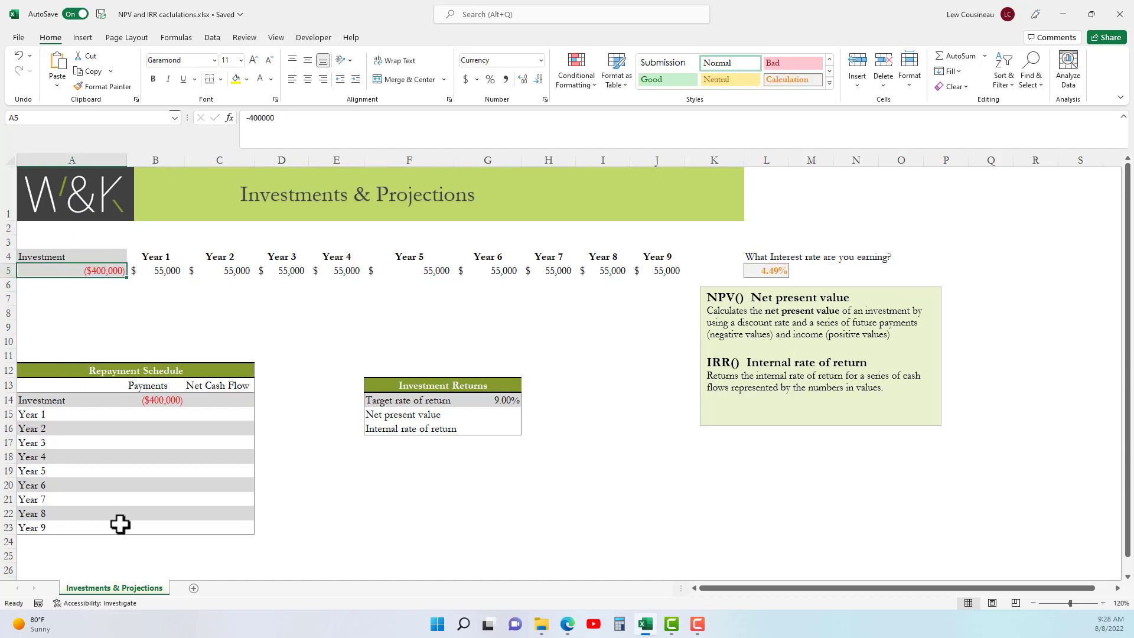
pyautogui.moveTo(157, 269); pyautogui.dragTo(655, 266)
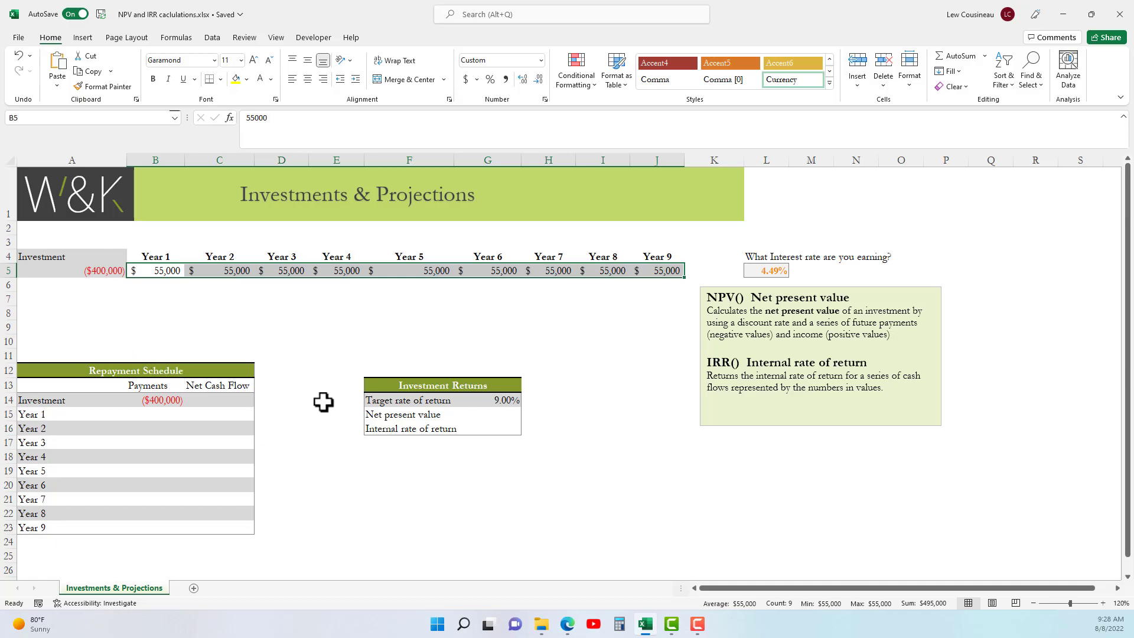
pyautogui.click(95, 271)
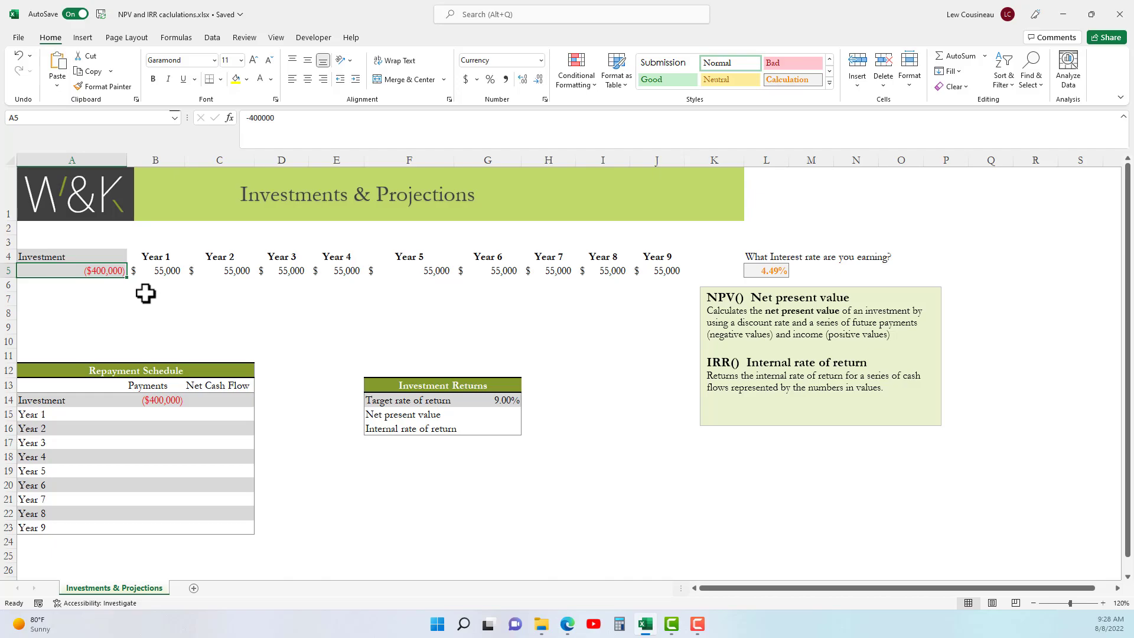
pyautogui.moveTo(80, 285); pyautogui.dragTo(653, 297)
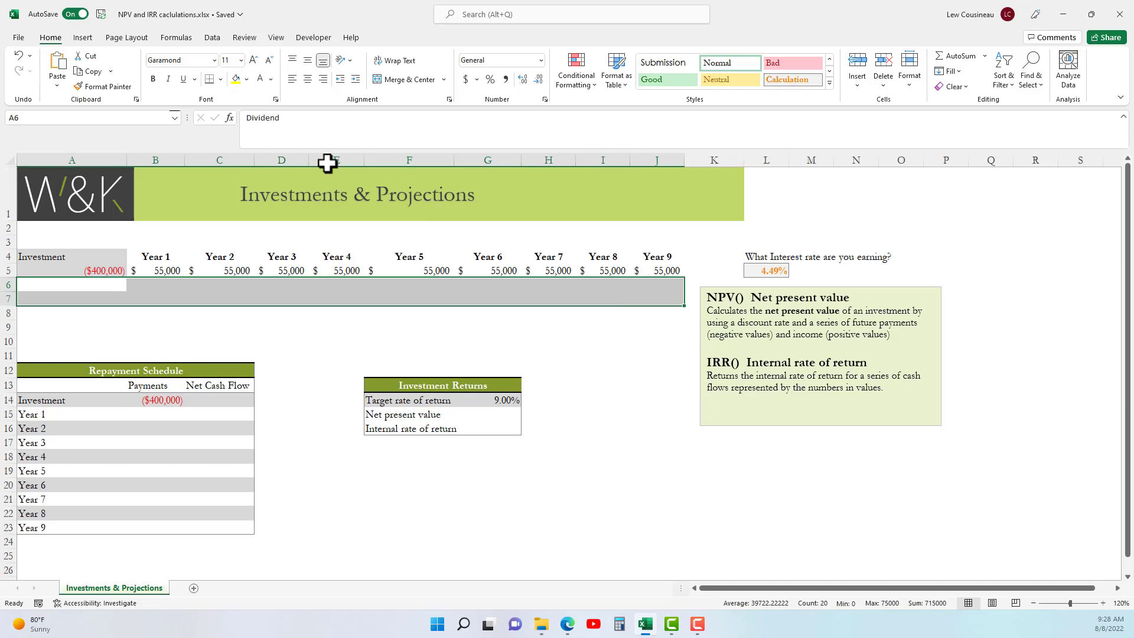
pyautogui.click(271, 80)
pyautogui.click(263, 96)
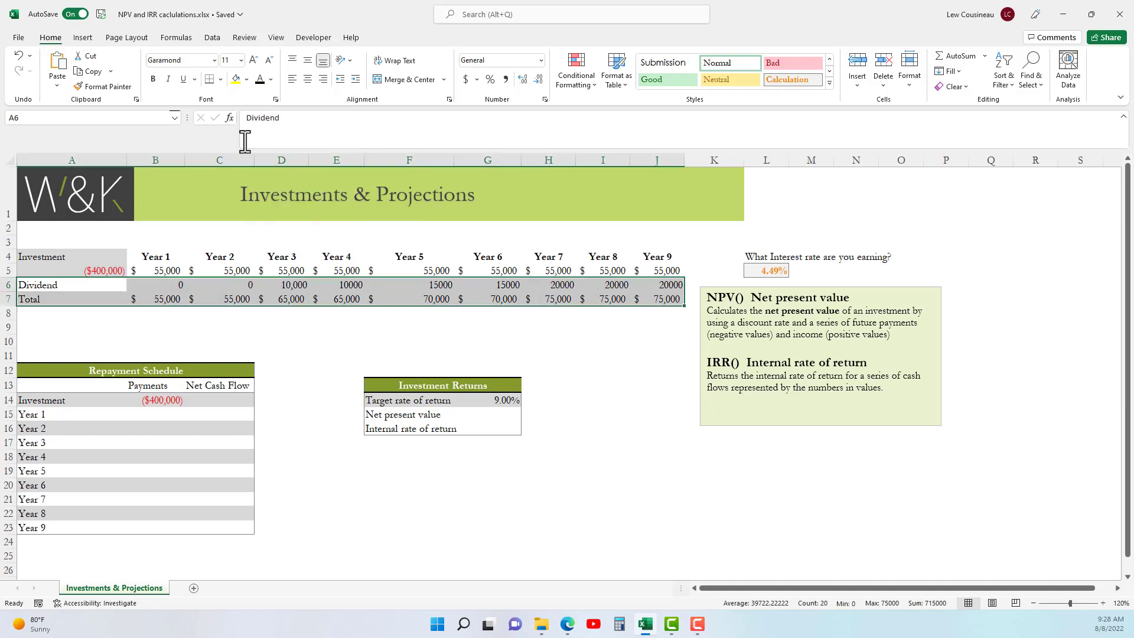
# Step: Examine the dividends, the yearly totals, the RATE formula in L5 and the empty Payments cells of the Repayment Schedule
pyautogui.click(122, 284)
pyautogui.moveTo(167, 286); pyautogui.dragTo(249, 287)
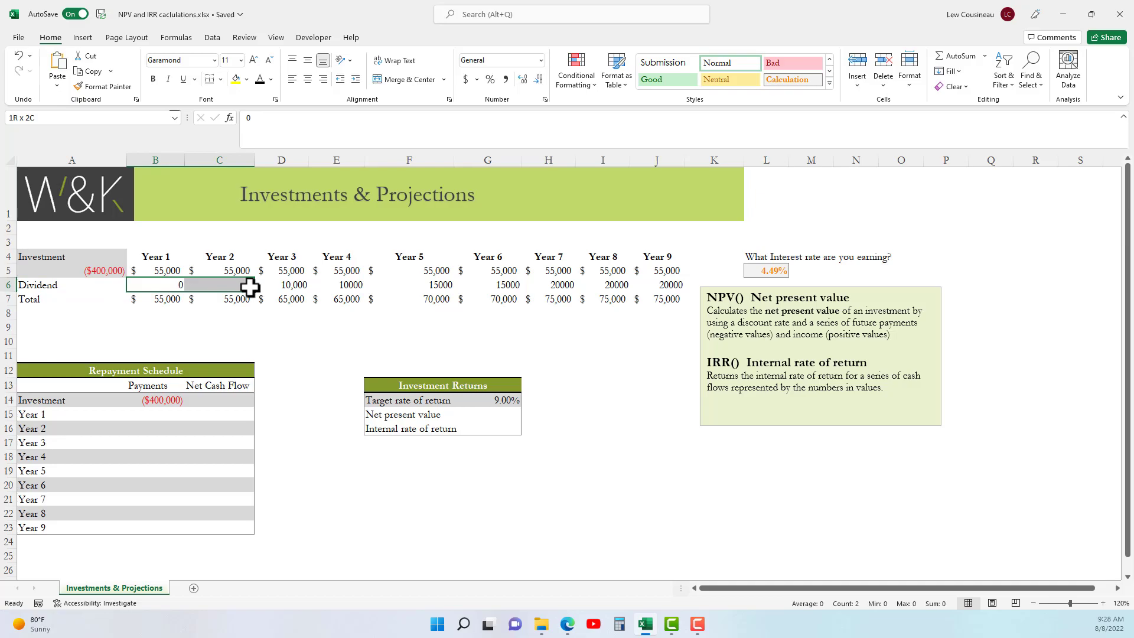
pyautogui.moveTo(250, 287); pyautogui.dragTo(653, 284)
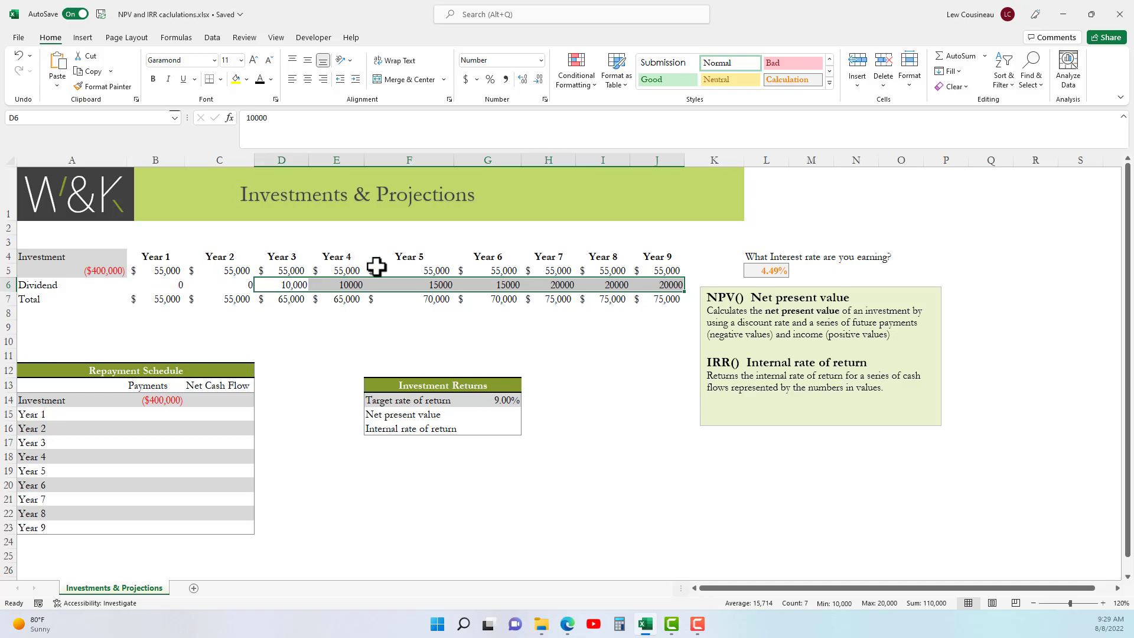
pyautogui.moveTo(166, 302); pyautogui.dragTo(647, 297)
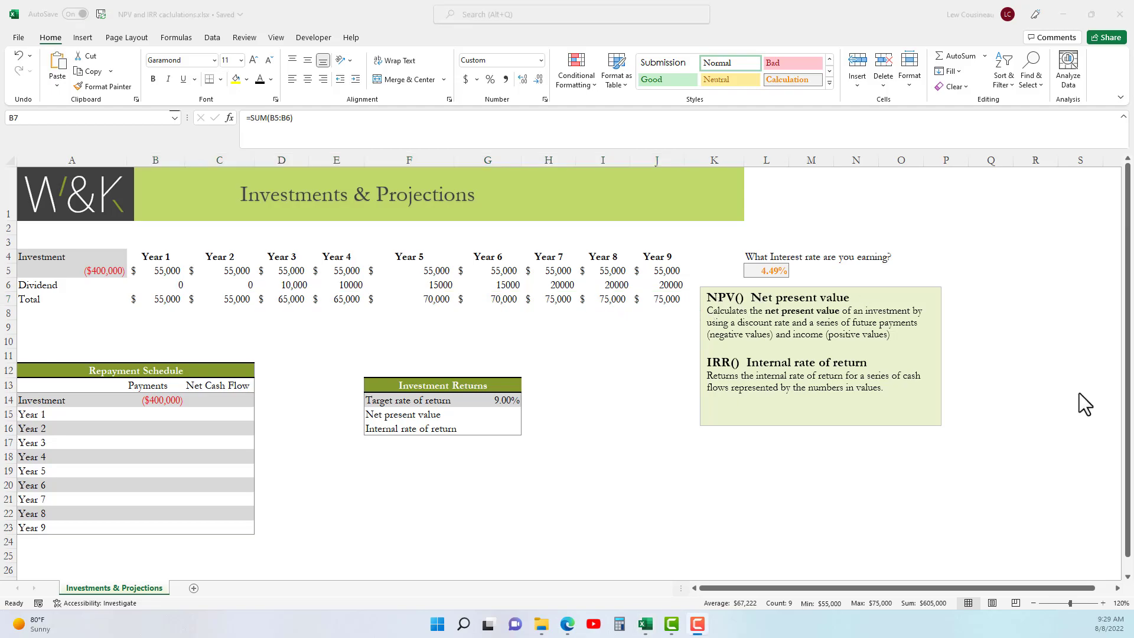
pyautogui.click(774, 271)
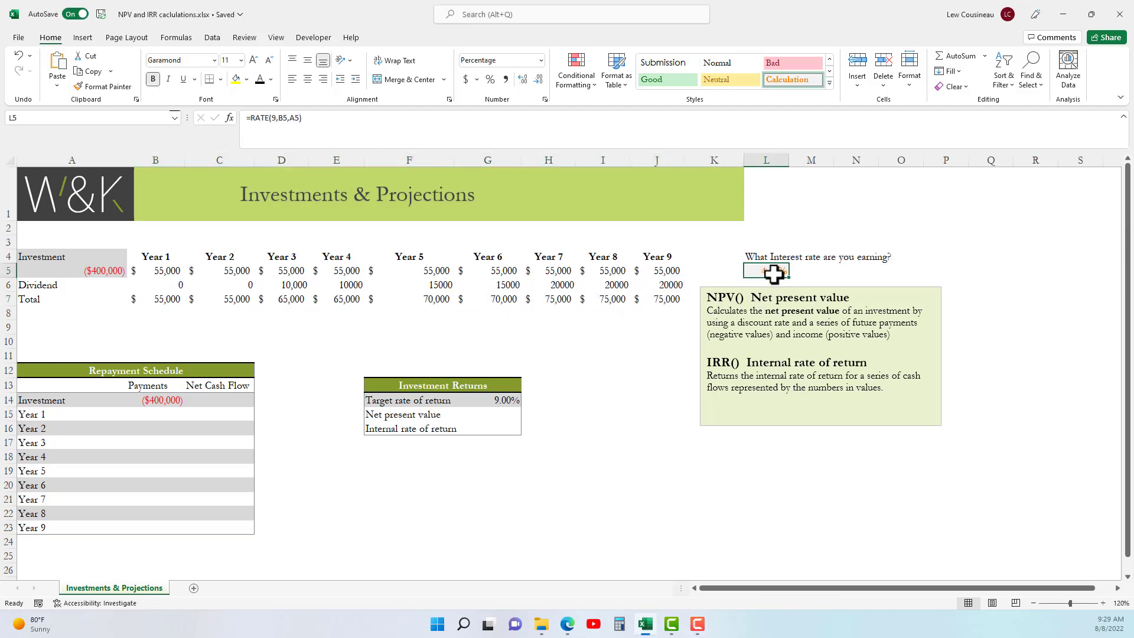
pyautogui.moveTo(157, 299); pyautogui.dragTo(667, 303)
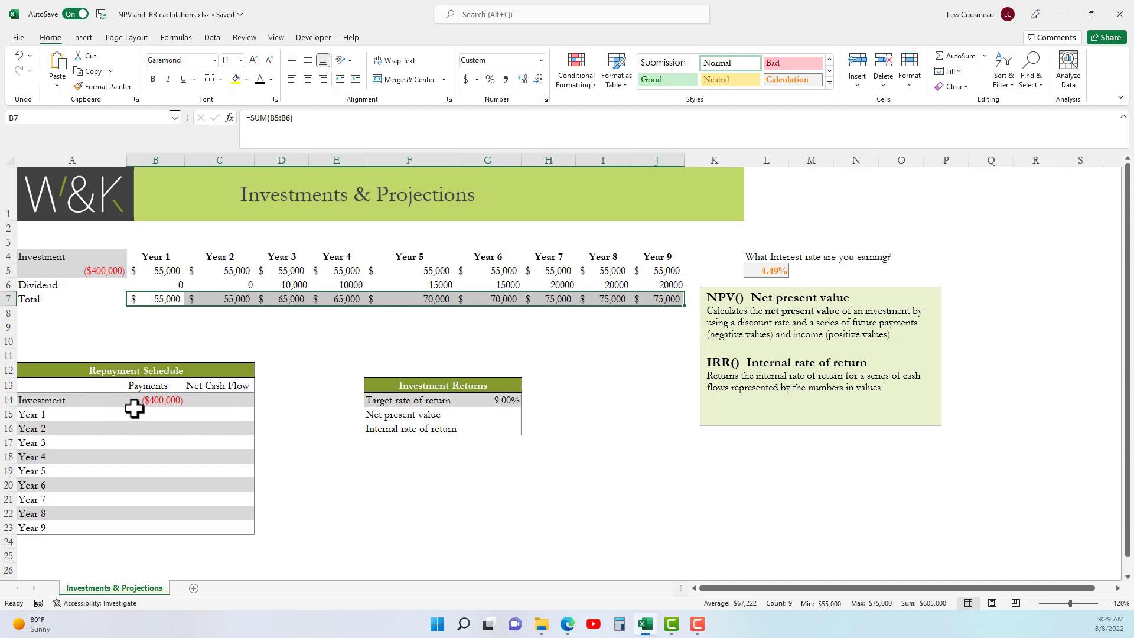
pyautogui.moveTo(137, 414); pyautogui.dragTo(132, 529)
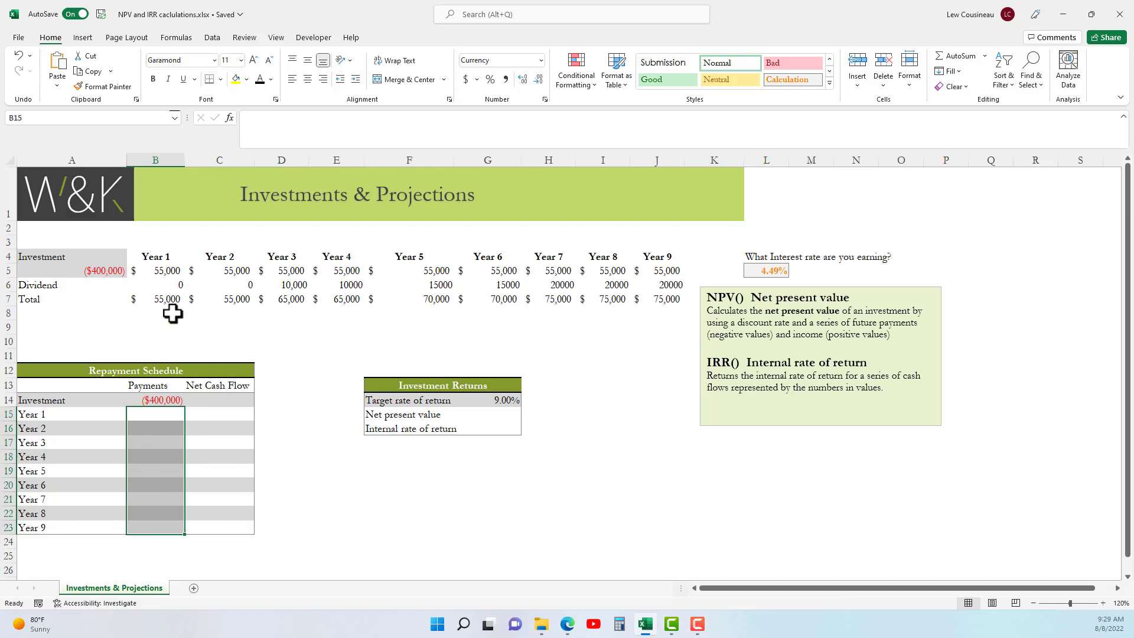
pyautogui.moveTo(144, 413); pyautogui.dragTo(156, 530)
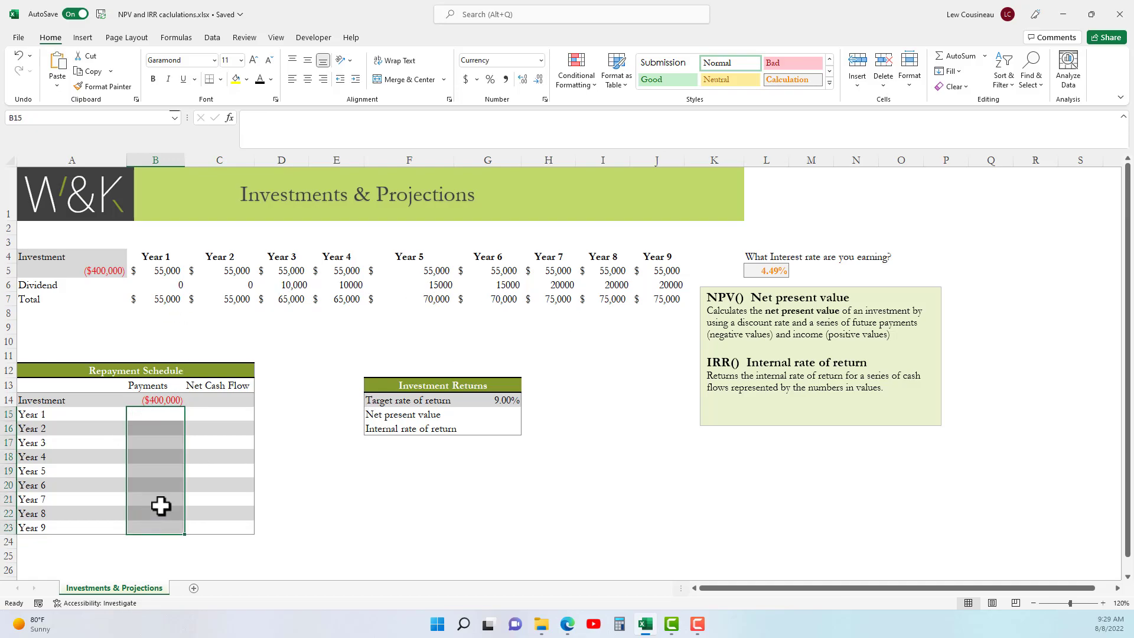
pyautogui.click(164, 399)
pyautogui.moveTo(182, 300); pyautogui.dragTo(429, 300)
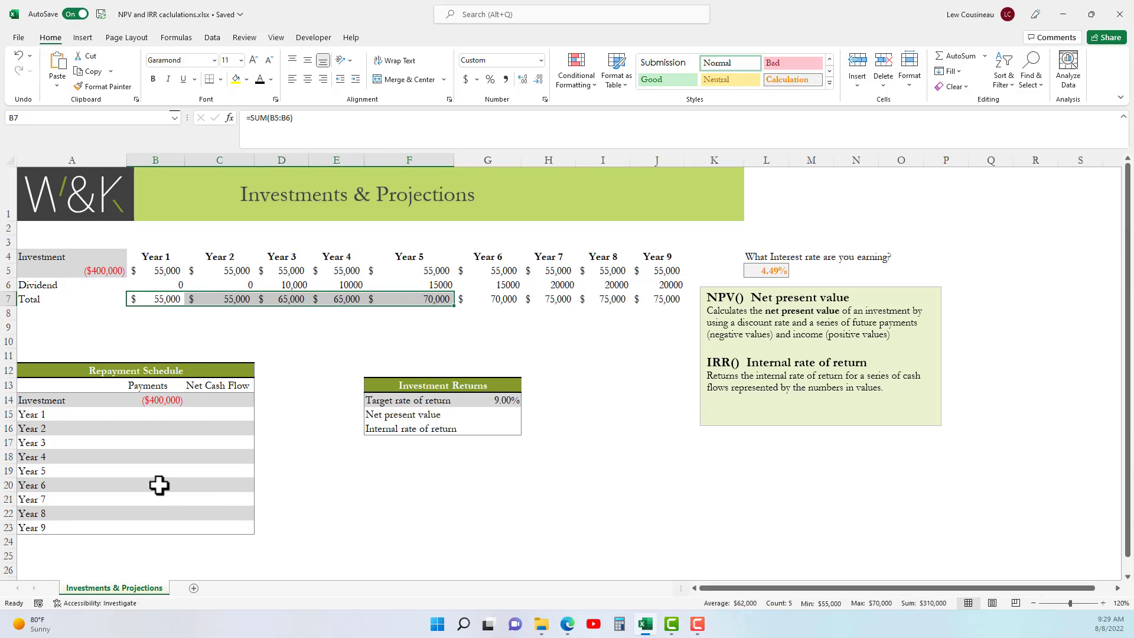
pyautogui.click(156, 444)
# Step: Try pasting the yearly totals B7:J7 transposed starting at D19, and delete the pasted cells
pyautogui.moveTo(162, 299); pyautogui.dragTo(661, 300)
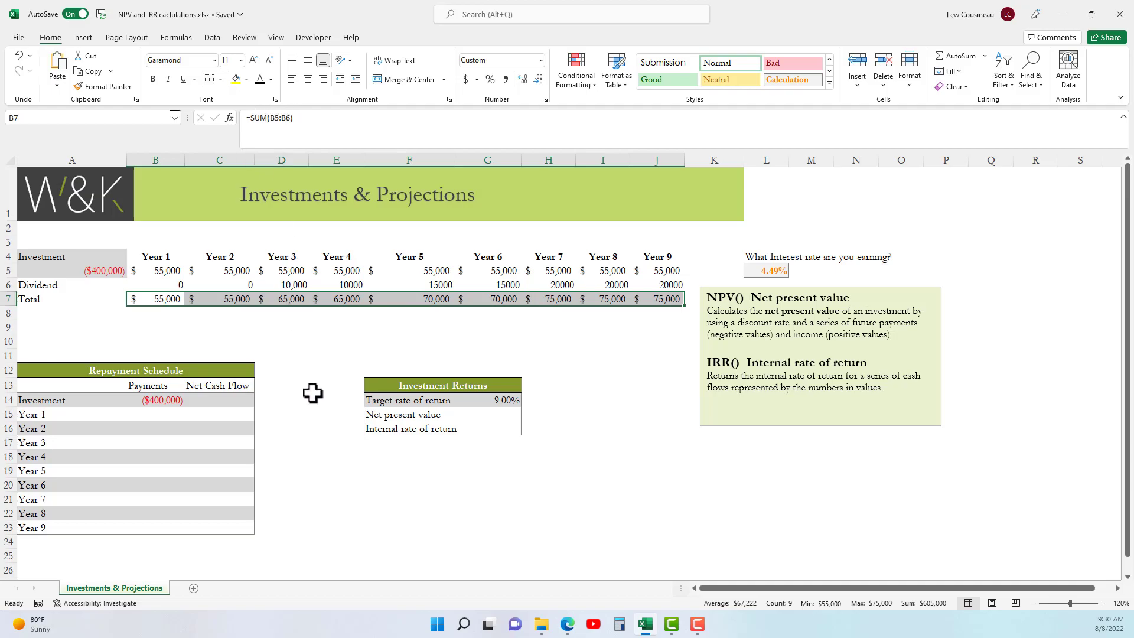
pyautogui.hotkey('ctrl', 'c')
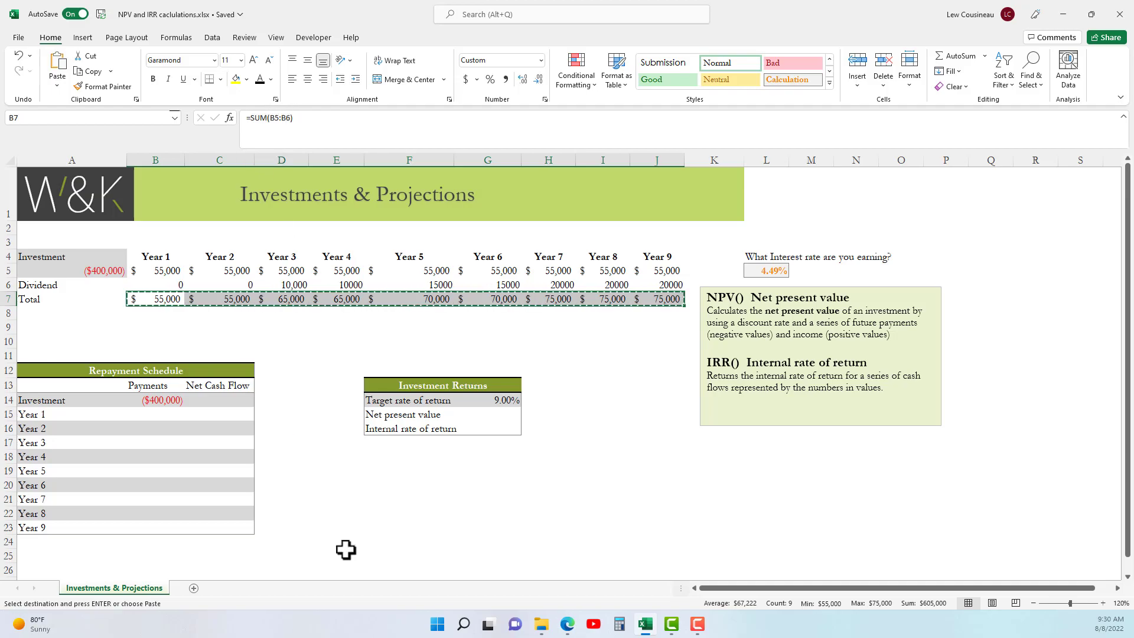
pyautogui.click(297, 472)
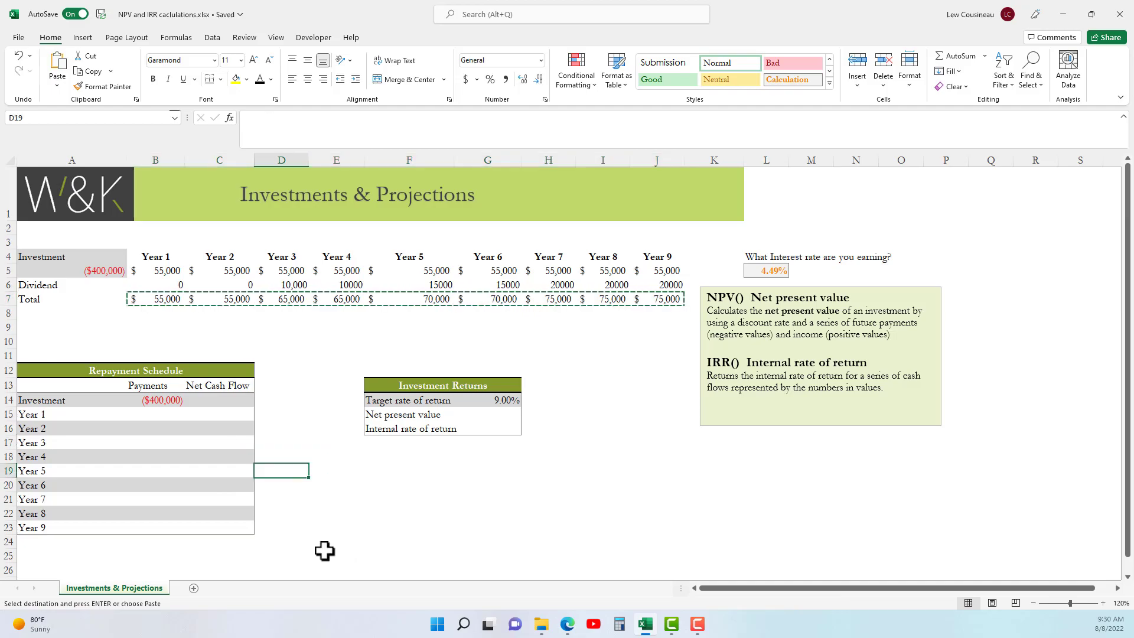
pyautogui.click(58, 85)
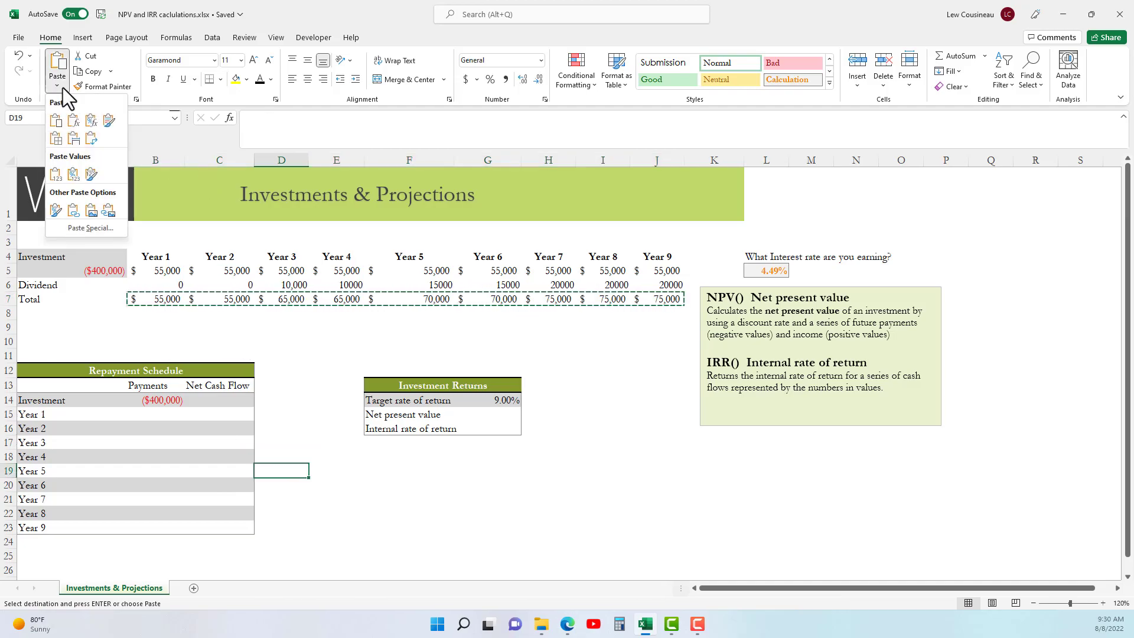
pyautogui.click(90, 139)
pyautogui.scroll(-5, 278, 467)
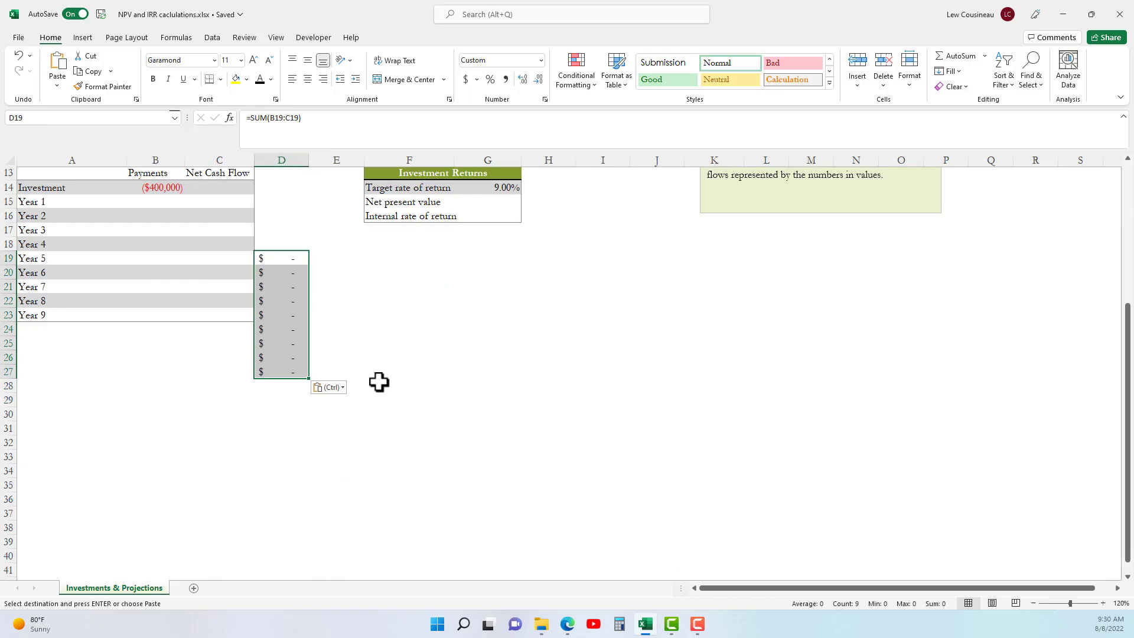
pyautogui.press('Delete')
# Step: Copy the yearly totals in B7:J7
pyautogui.scroll(4, 379, 382)
pyautogui.moveTo(160, 302); pyautogui.dragTo(669, 301)
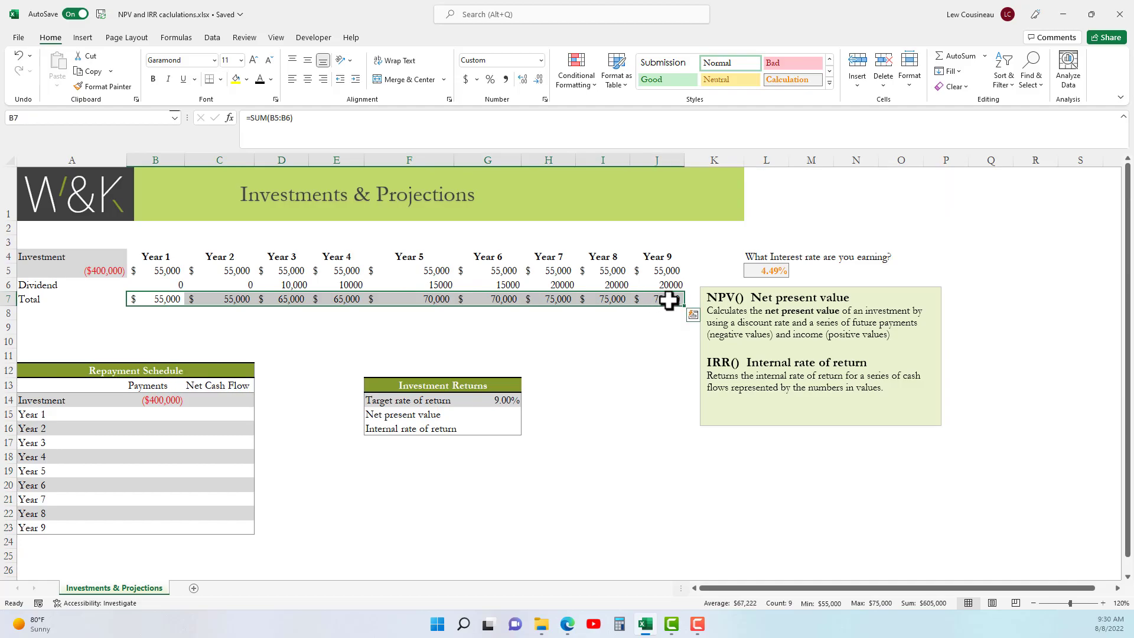
pyautogui.click(90, 71)
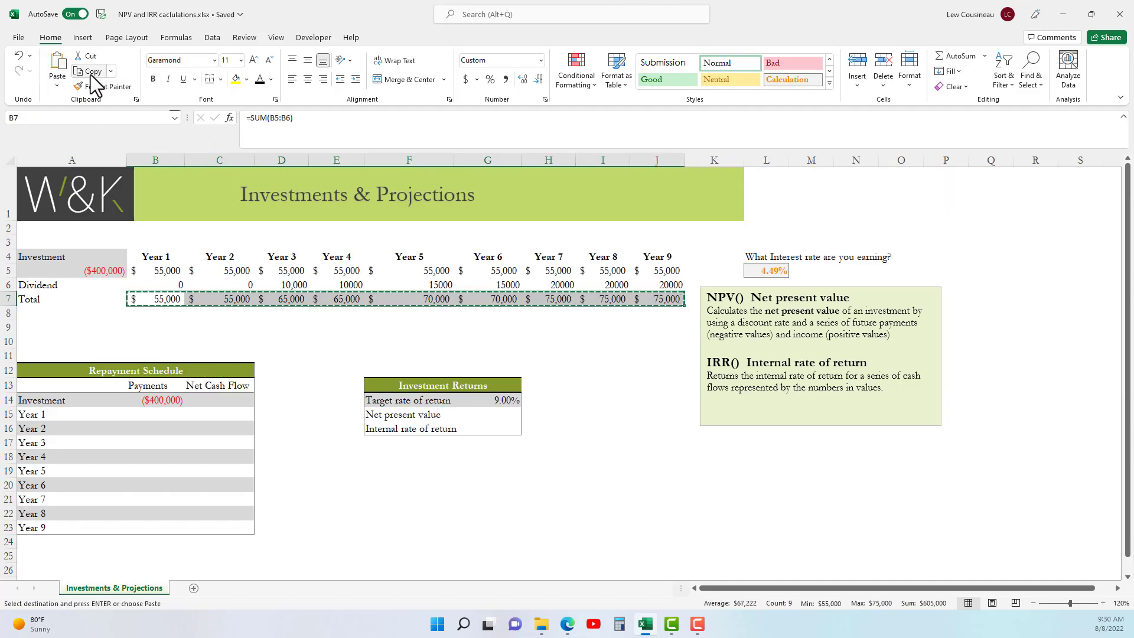
pyautogui.click(57, 87)
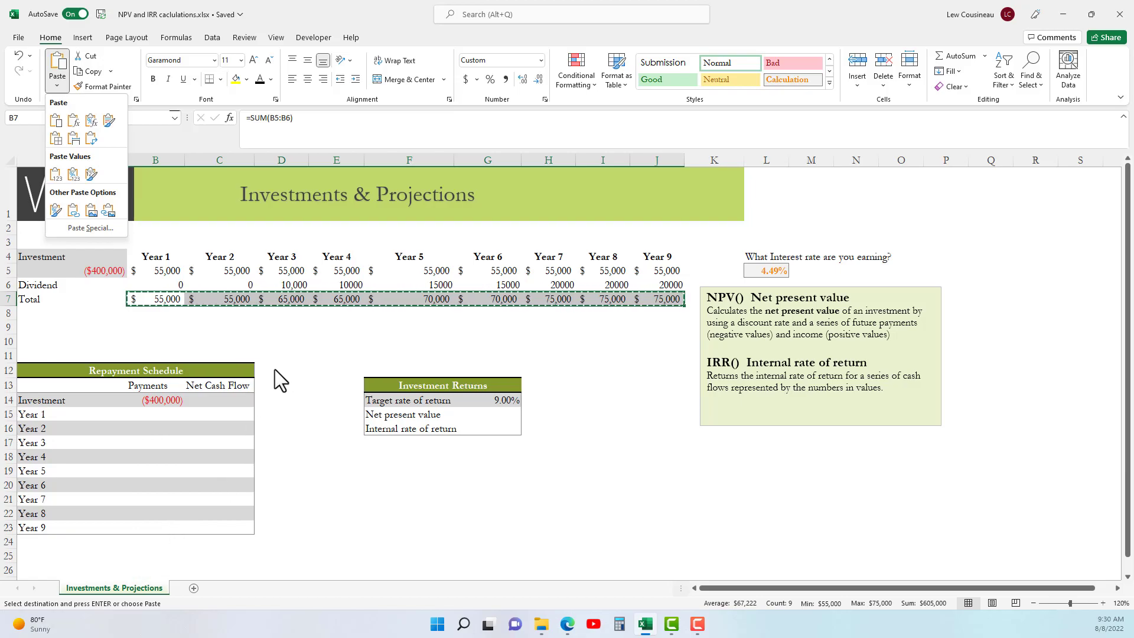
pyautogui.click(91, 229)
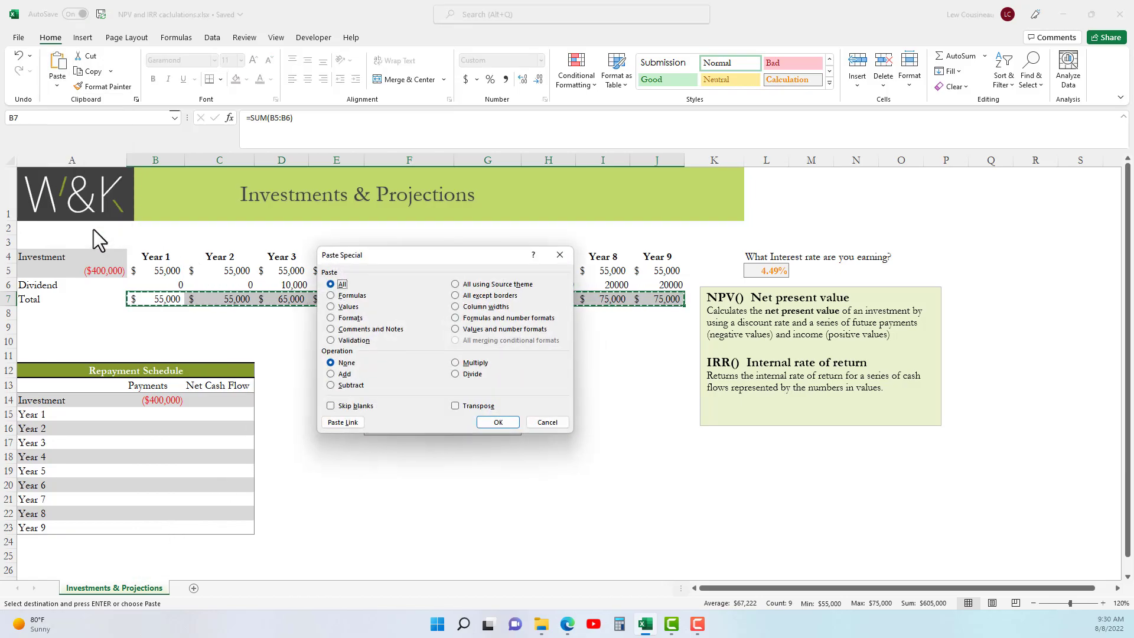
pyautogui.moveTo(394, 260); pyautogui.dragTo(190, 157)
pyautogui.click(126, 204)
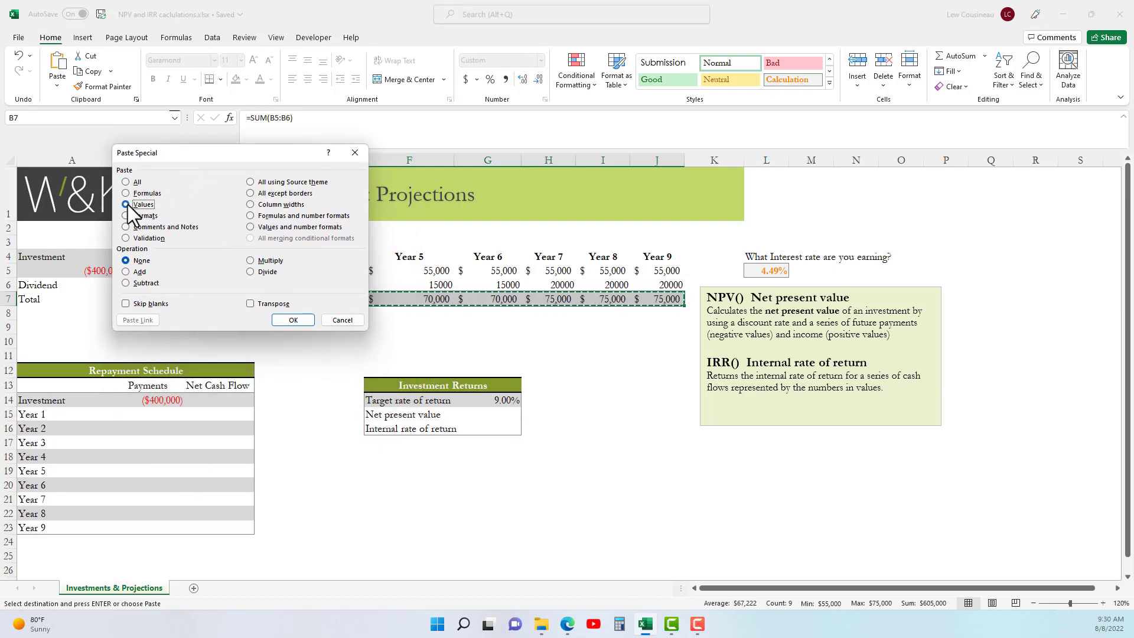
pyautogui.click(341, 320)
# Step: Paste the copied totals as transposed values into the Repayment Schedule's Payments column, starting at B15
pyautogui.click(153, 415)
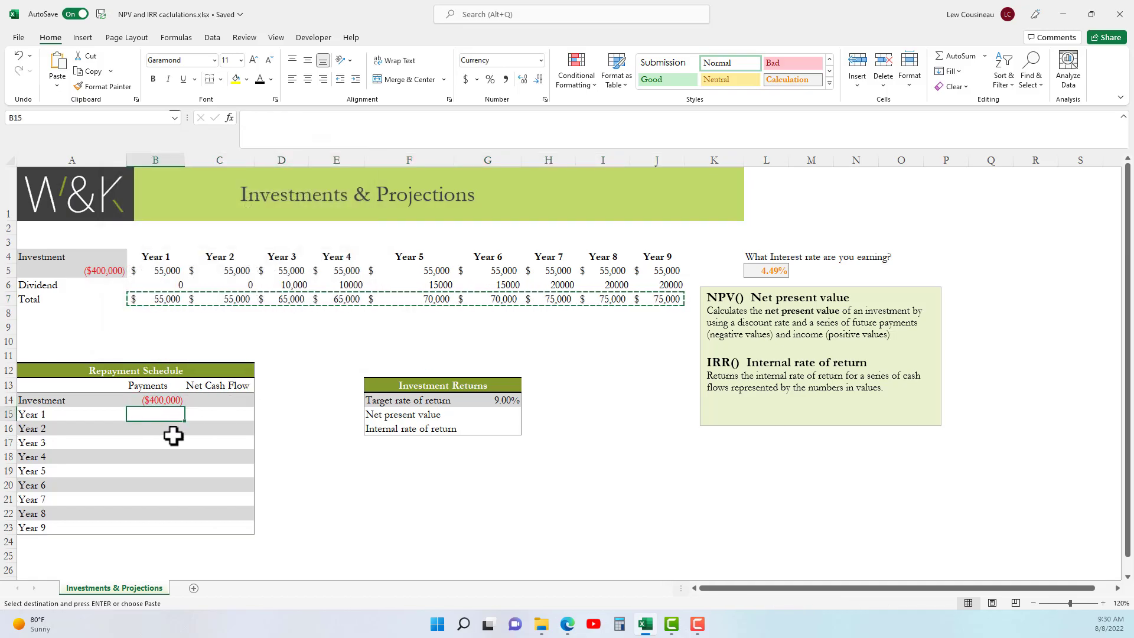
pyautogui.click(57, 85)
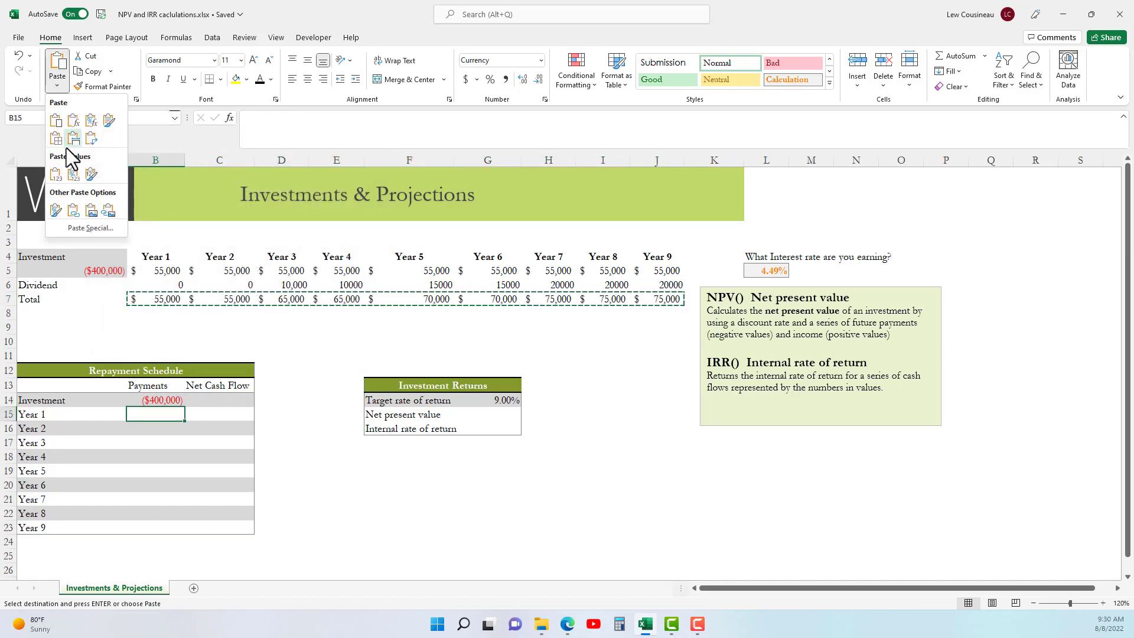
pyautogui.click(82, 228)
pyautogui.click(125, 204)
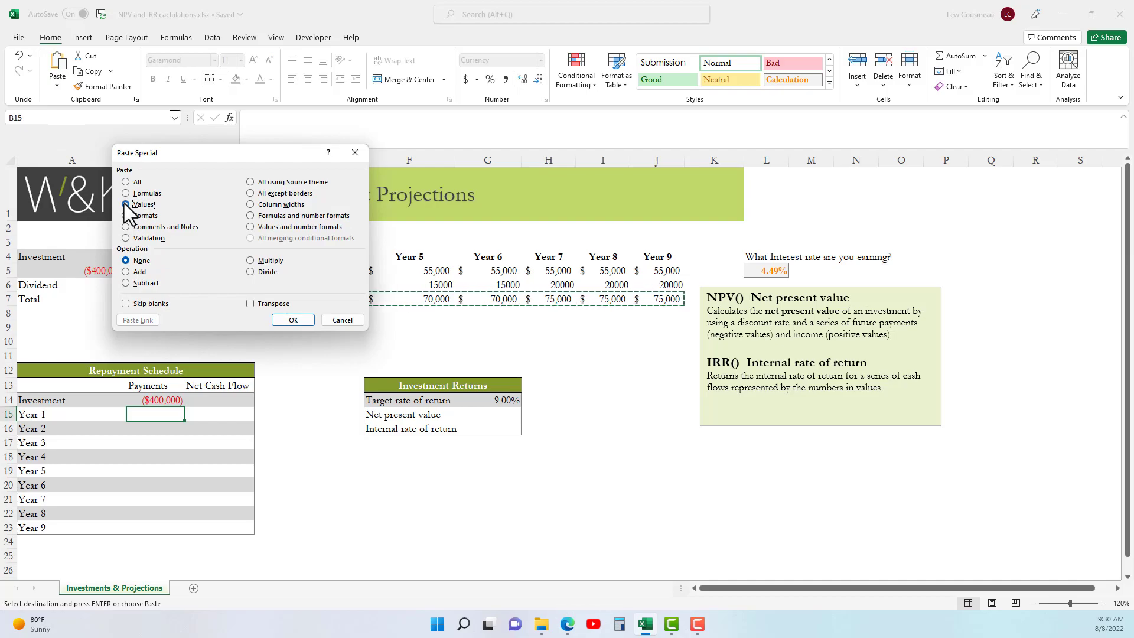
pyautogui.click(251, 304)
pyautogui.click(294, 321)
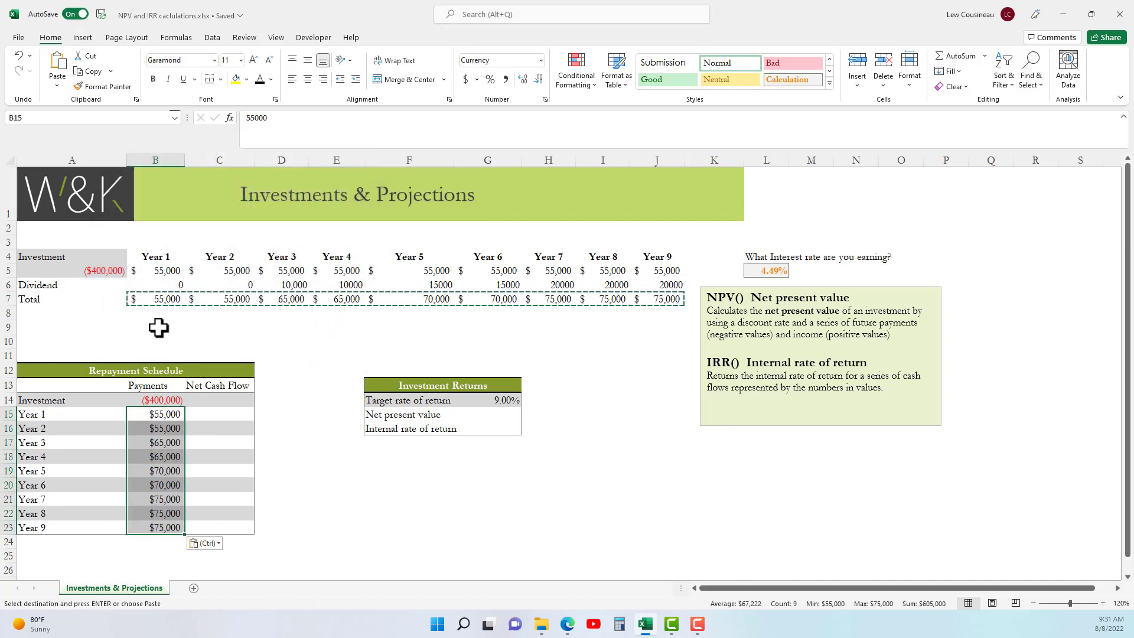
# Step: Fill the Net Cash Flow column with a running total of the payments in B14:B23 using Quick Analysis
pyautogui.click(223, 401)
pyautogui.moveTo(167, 400); pyautogui.dragTo(151, 527)
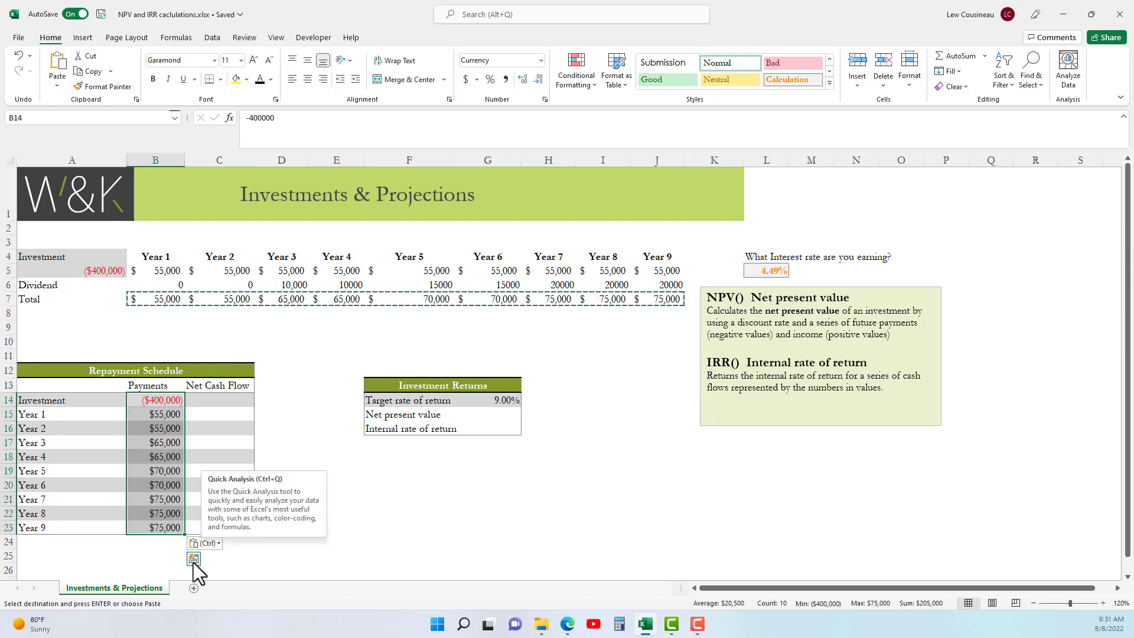
pyautogui.click(193, 559)
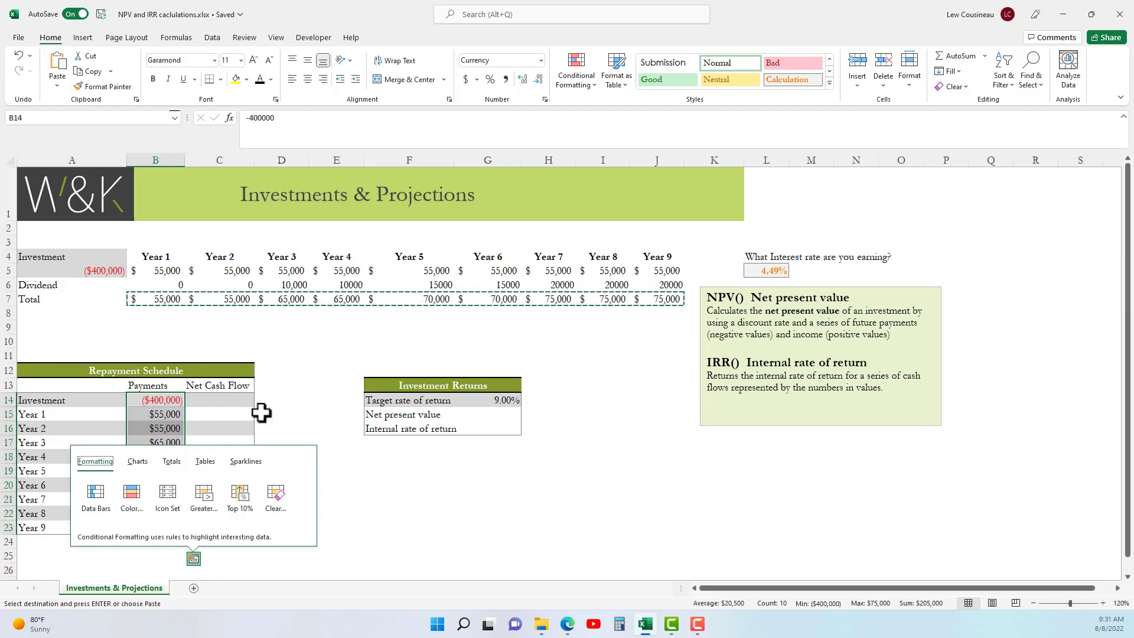
pyautogui.click(171, 462)
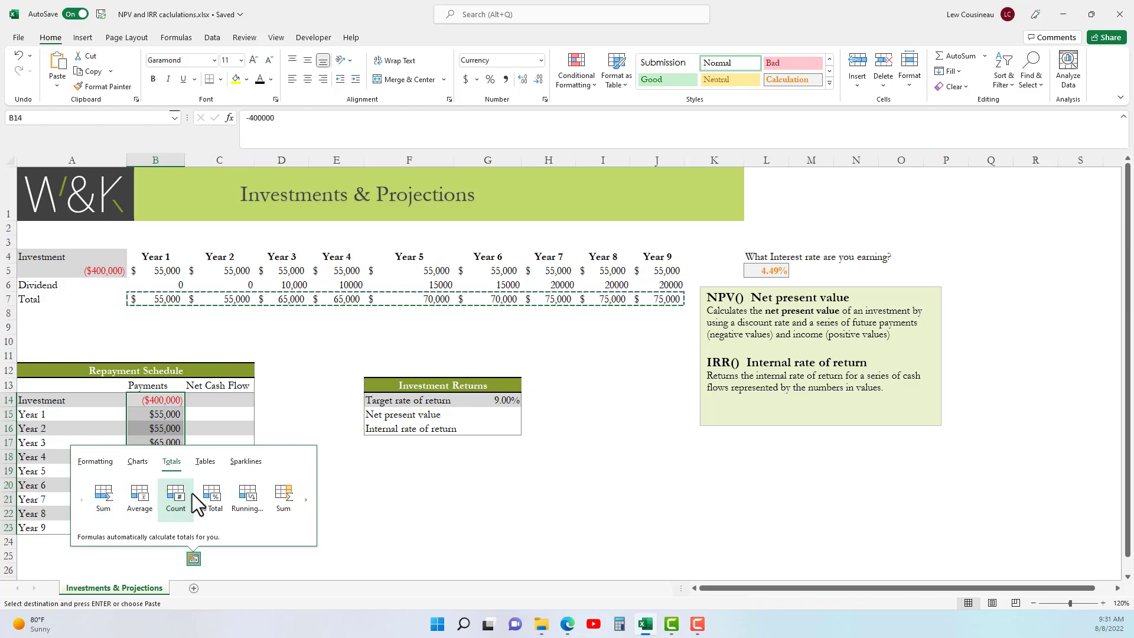
pyautogui.click(306, 497)
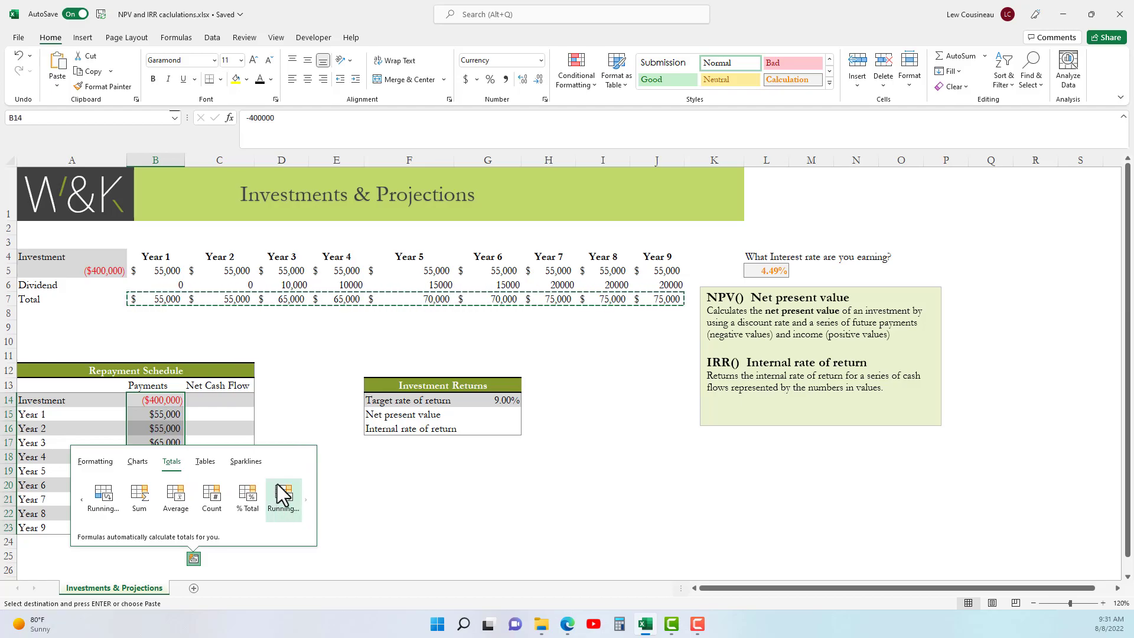
pyautogui.click(285, 491)
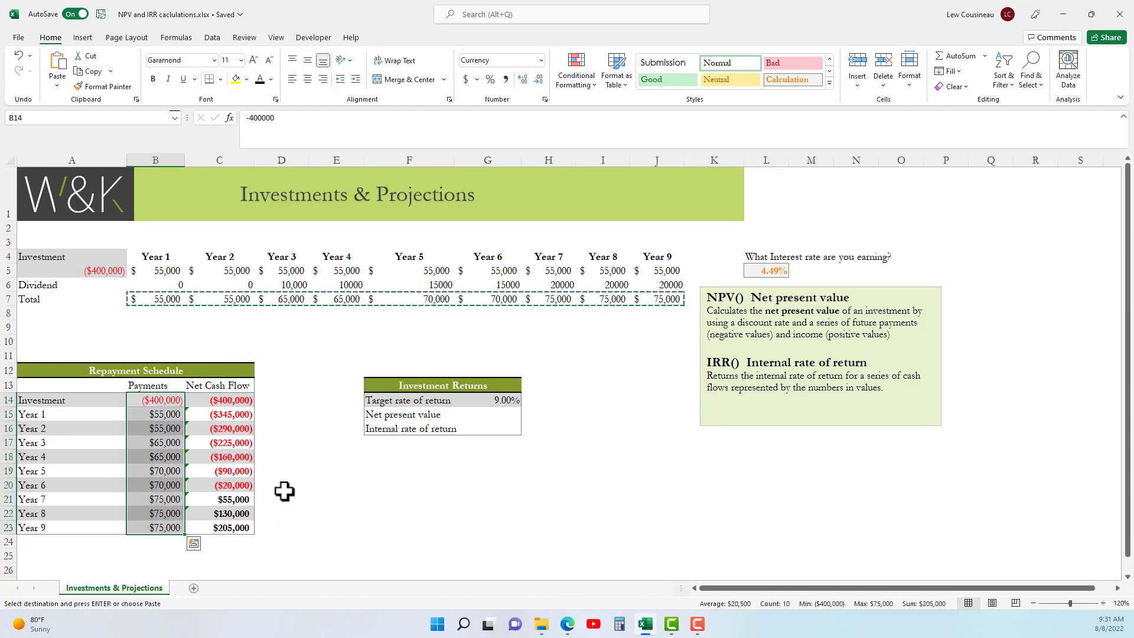
# Step: Examine the running-total SUM formulas in C14:C17 and the ranges they reference
pyautogui.click(228, 400)
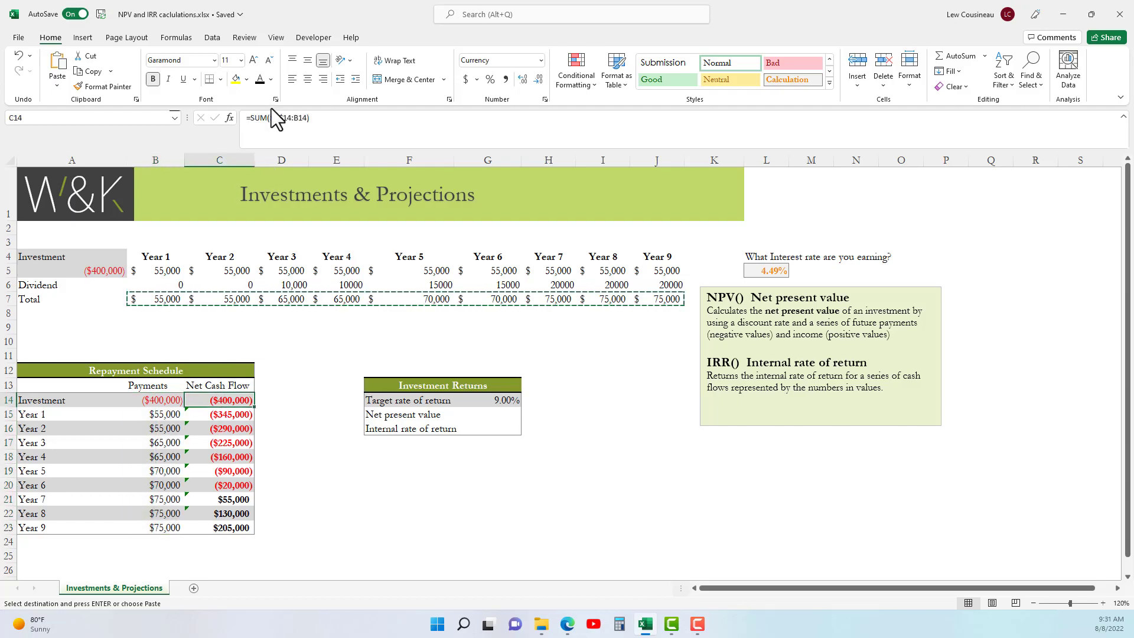
pyautogui.moveTo(268, 118); pyautogui.dragTo(306, 118)
pyautogui.press('Return')
pyautogui.doubleClick(224, 417)
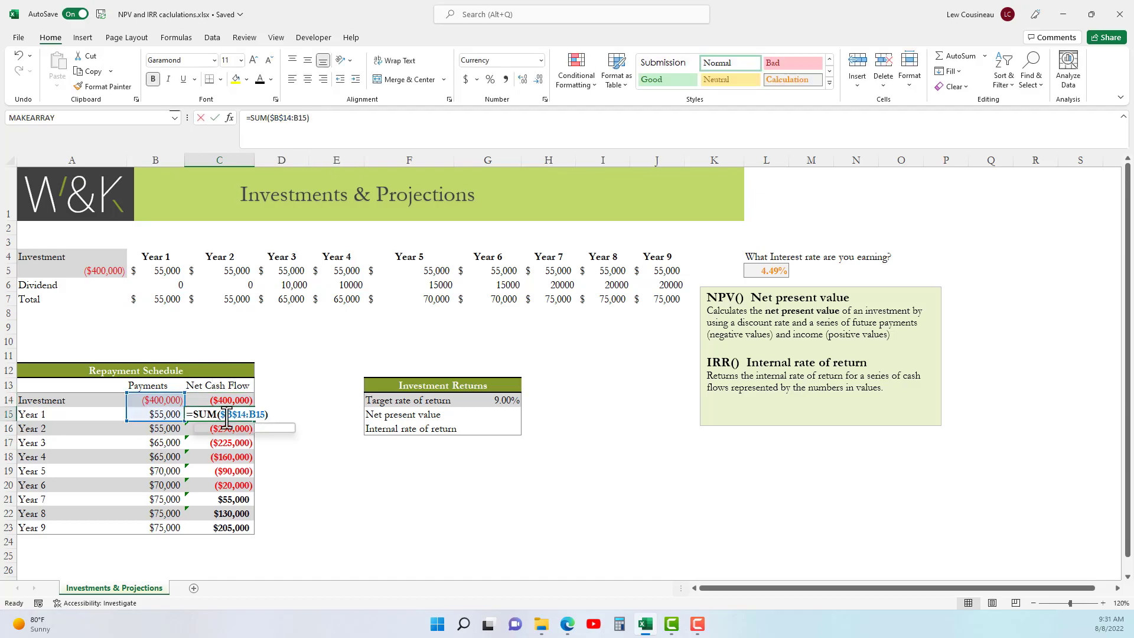
pyautogui.press('Escape')
pyautogui.doubleClick(224, 428)
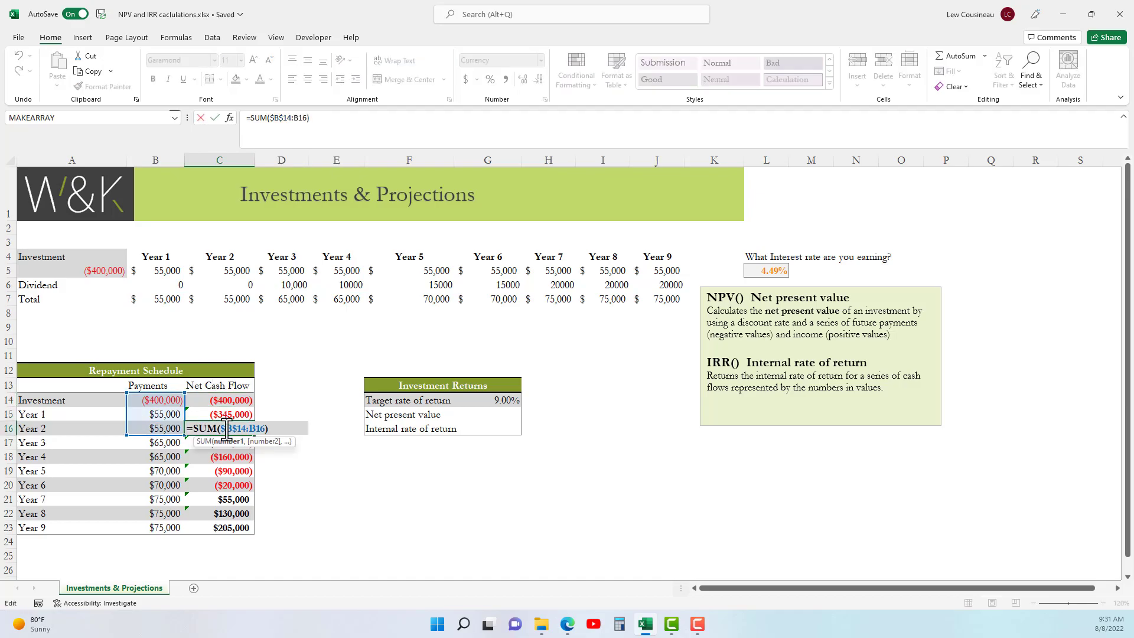
pyautogui.press('Escape')
pyautogui.doubleClick(224, 442)
pyautogui.press('Escape')
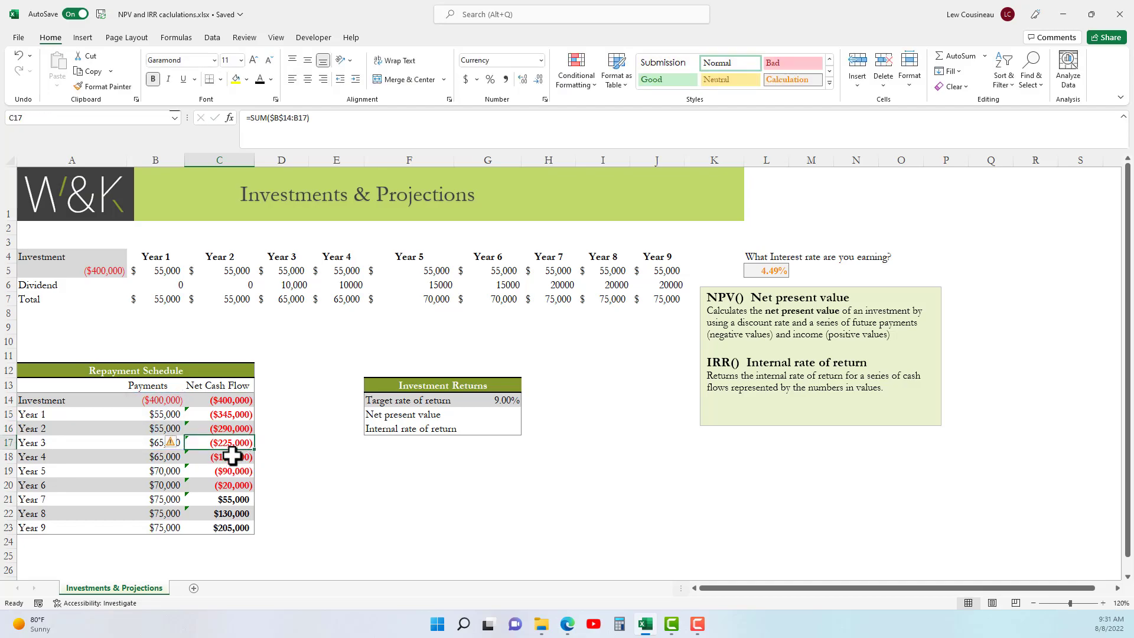
# Step: Review the Net Cash Flow column, focusing on the results for Years 7 to 9
pyautogui.moveTo(228, 402); pyautogui.dragTo(227, 520)
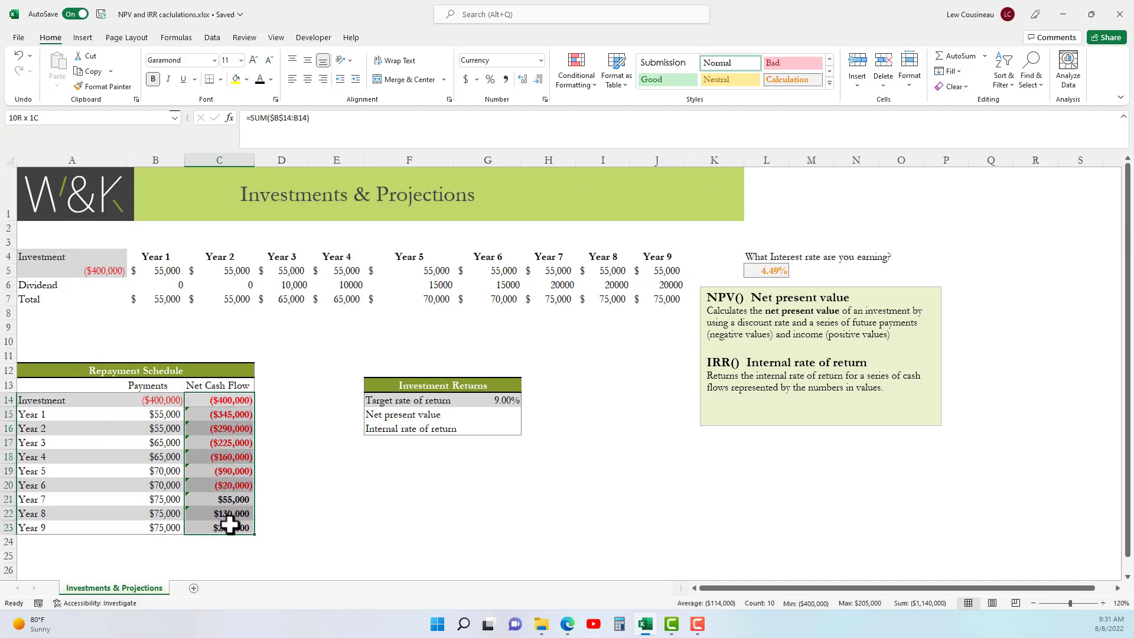
pyautogui.moveTo(39, 496); pyautogui.dragTo(216, 528)
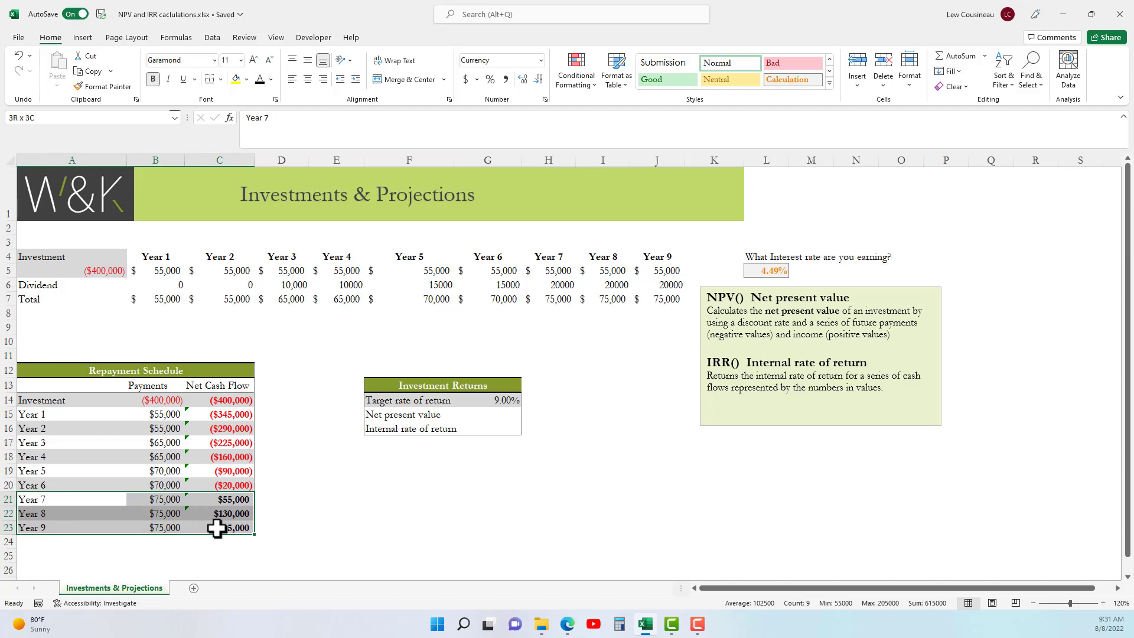
pyautogui.click(228, 499)
pyautogui.click(228, 513)
pyautogui.click(227, 527)
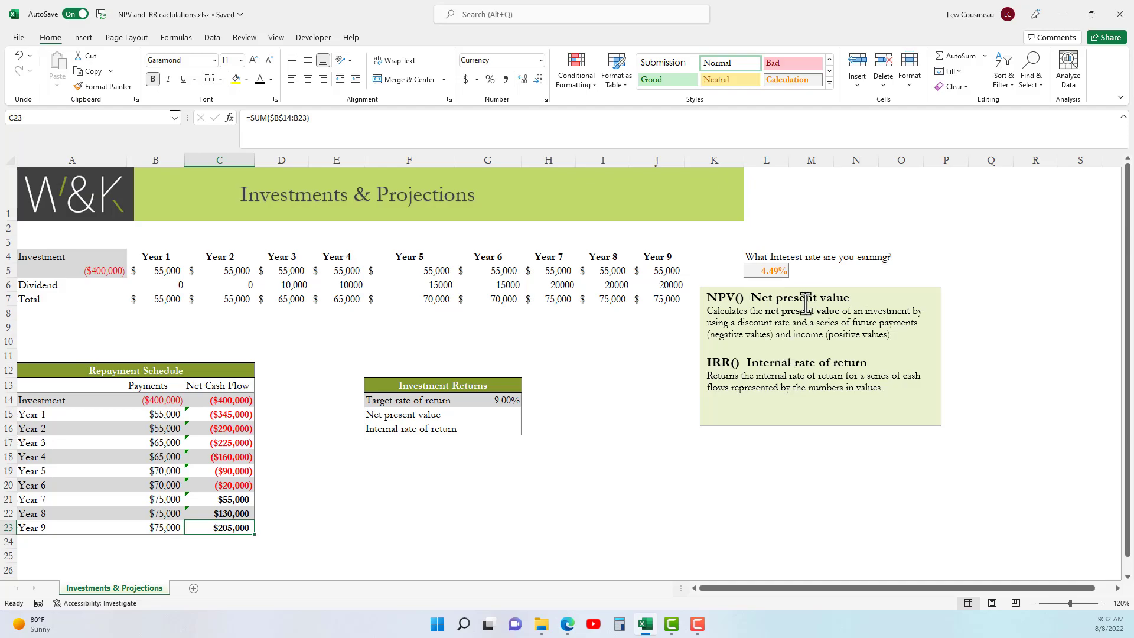
# Step: Examine the net present value description, the Payments column and the target rate of return in G14
pyautogui.moveTo(767, 311); pyautogui.dragTo(818, 316)
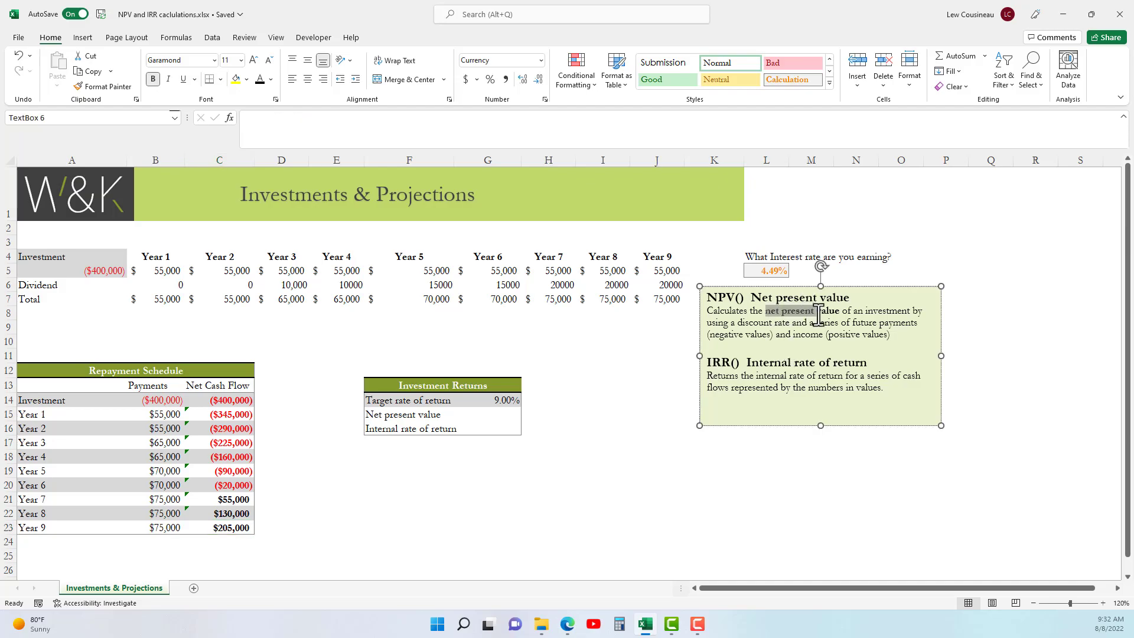
pyautogui.click(164, 415)
pyautogui.moveTo(163, 416)
pyautogui.mouseDown()
pyautogui.moveTo(162, 401)
pyautogui.moveTo(162, 432)
pyautogui.moveTo(160, 398)
pyautogui.mouseUp()
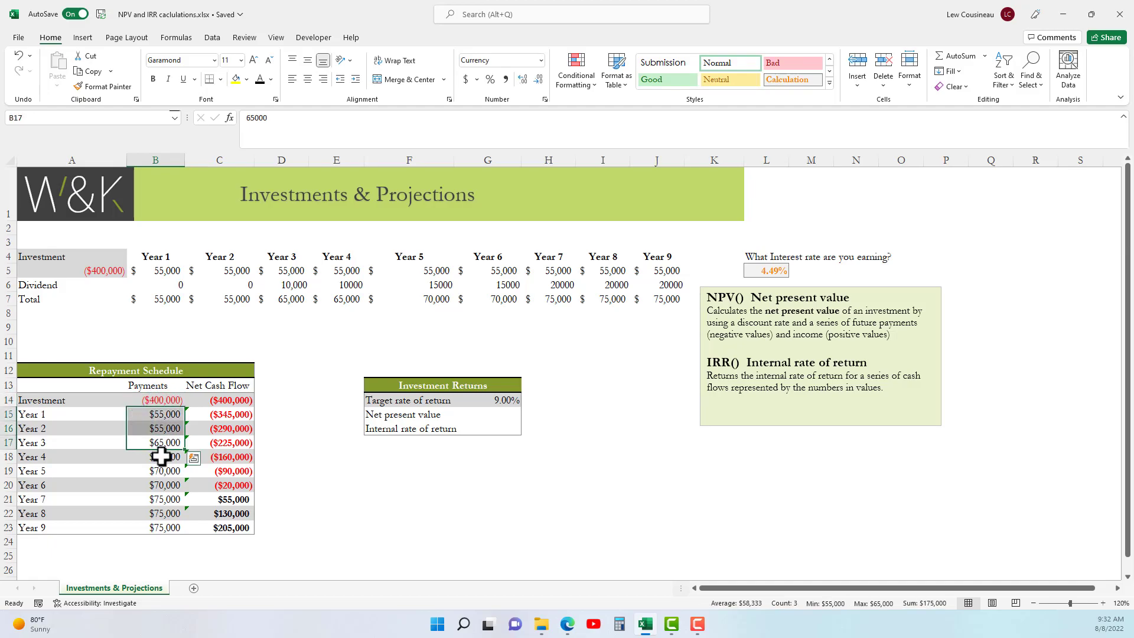
pyautogui.moveTo(157, 459); pyautogui.dragTo(147, 402)
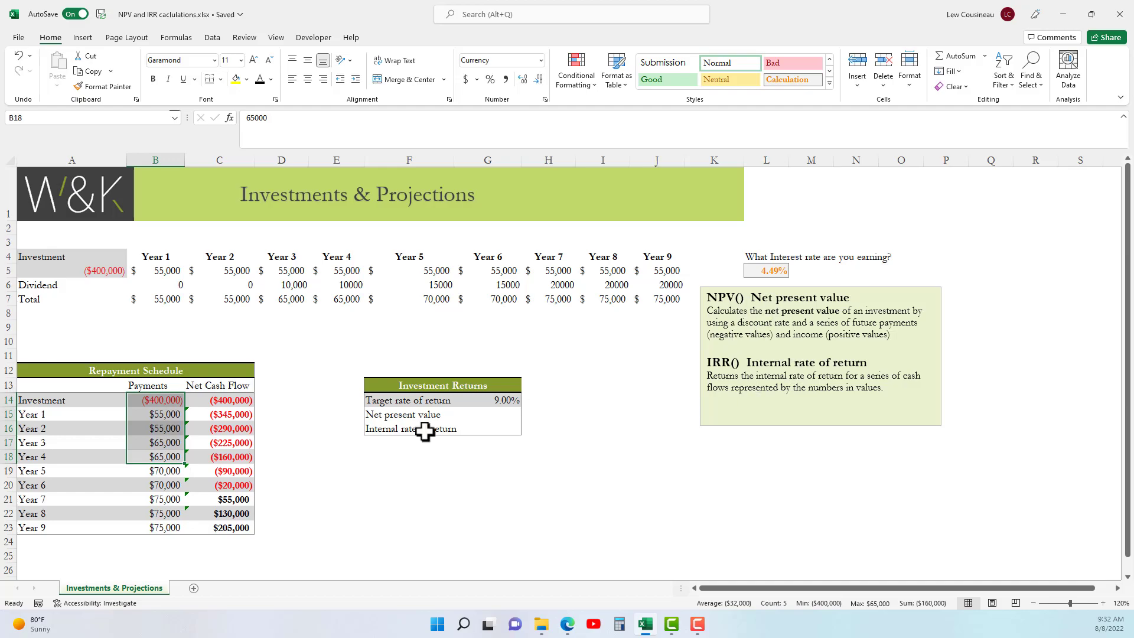
pyautogui.moveTo(161, 528); pyautogui.dragTo(173, 417)
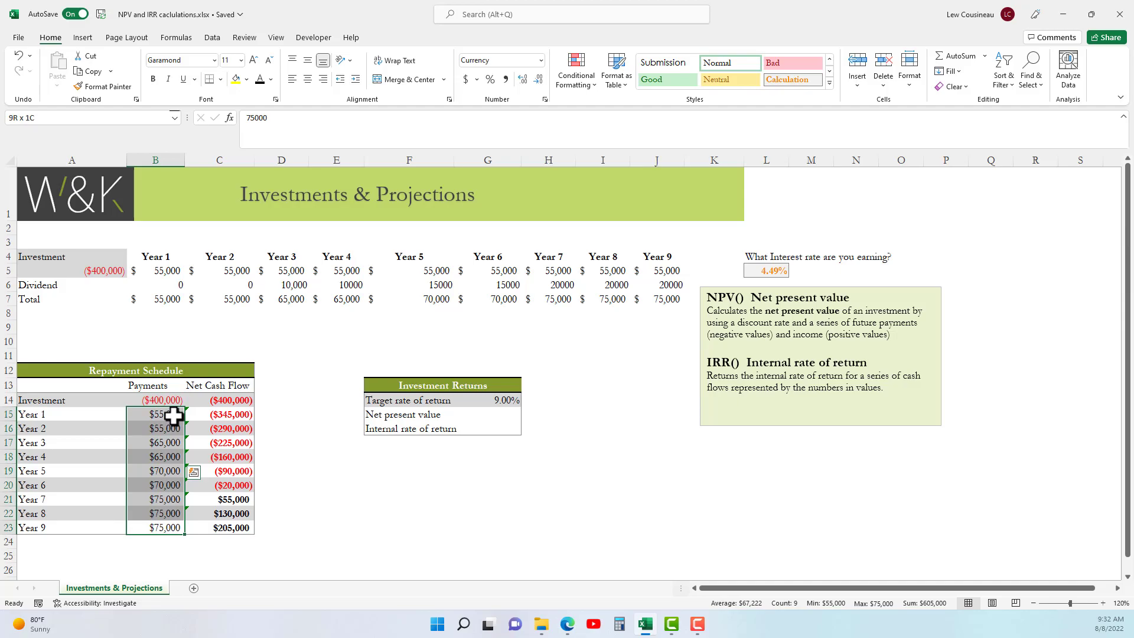
pyautogui.moveTo(173, 417); pyautogui.dragTo(168, 418)
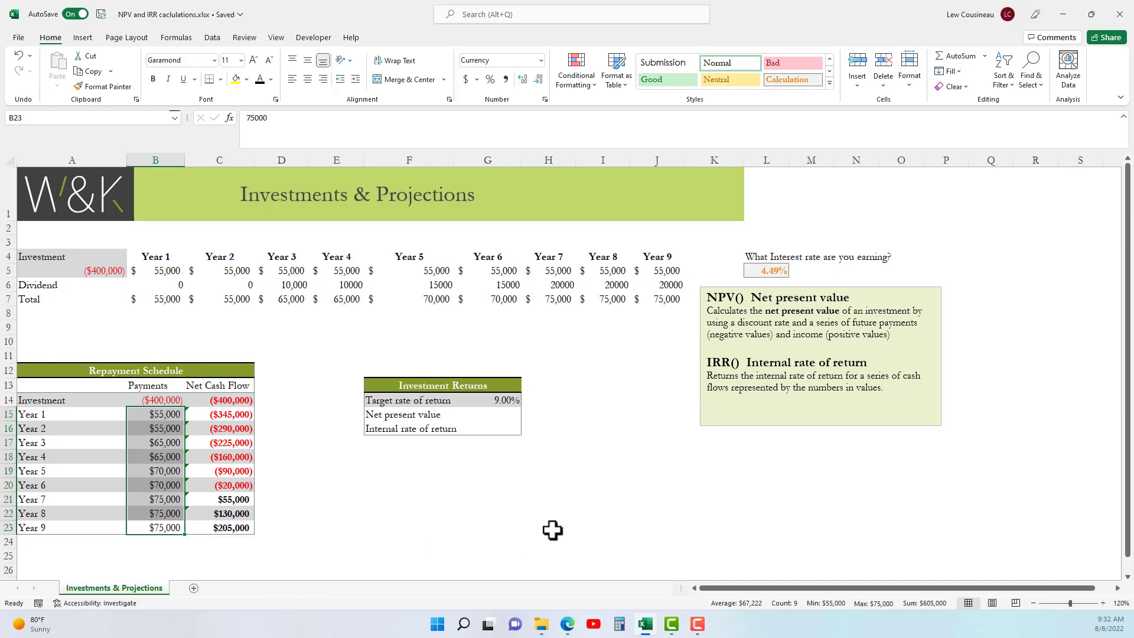
pyautogui.click(502, 401)
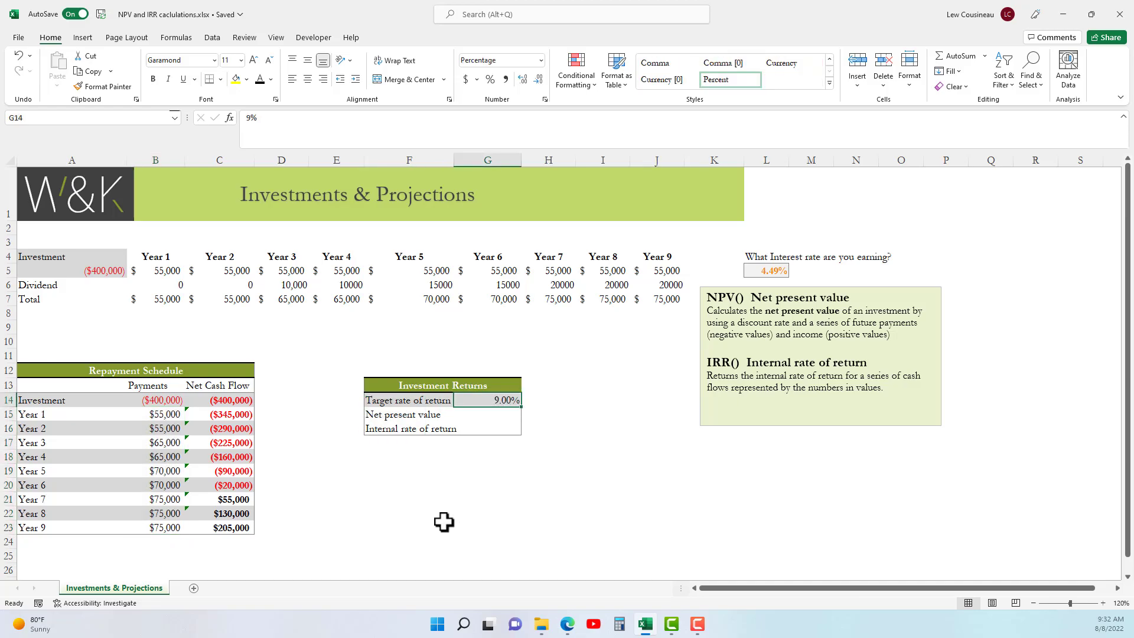
pyautogui.moveTo(158, 397); pyautogui.dragTo(217, 538)
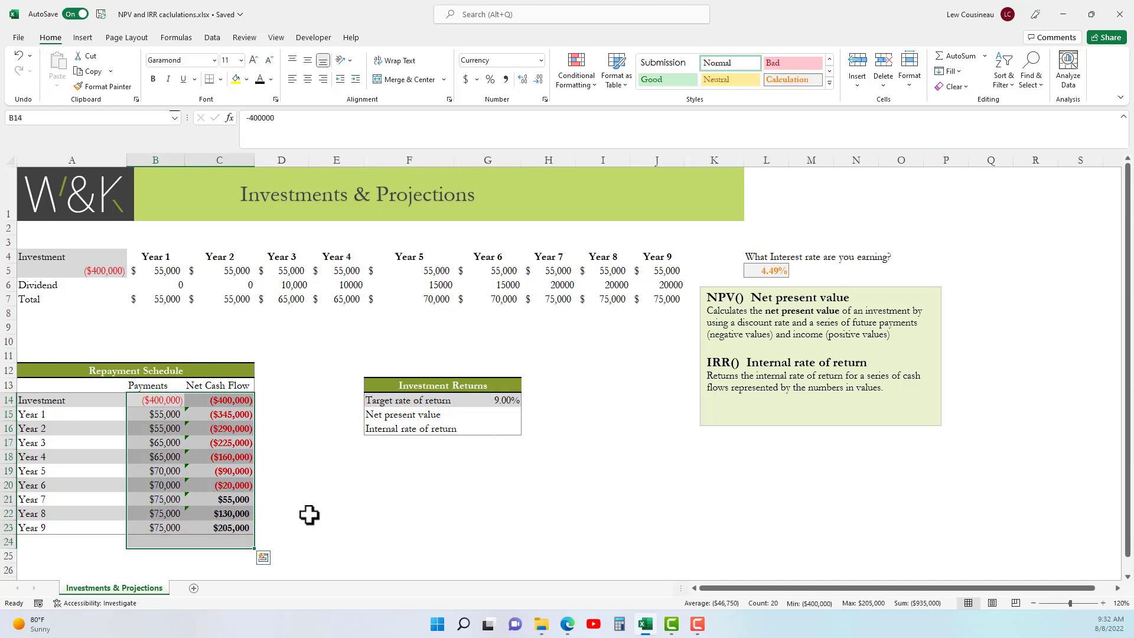
pyautogui.click(385, 400)
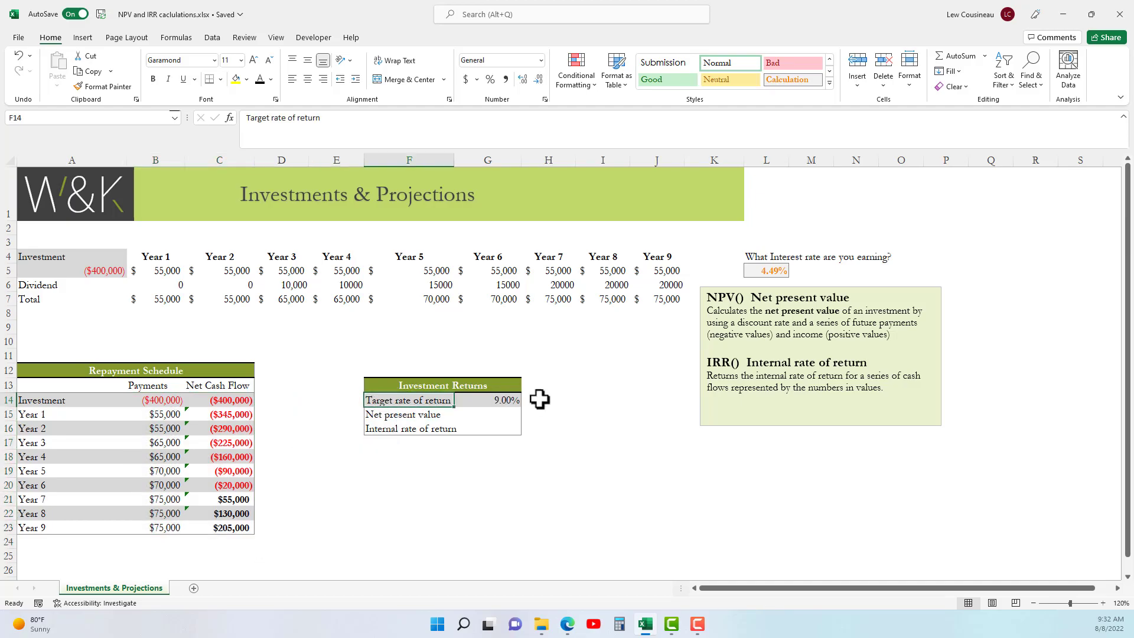
pyautogui.click(506, 399)
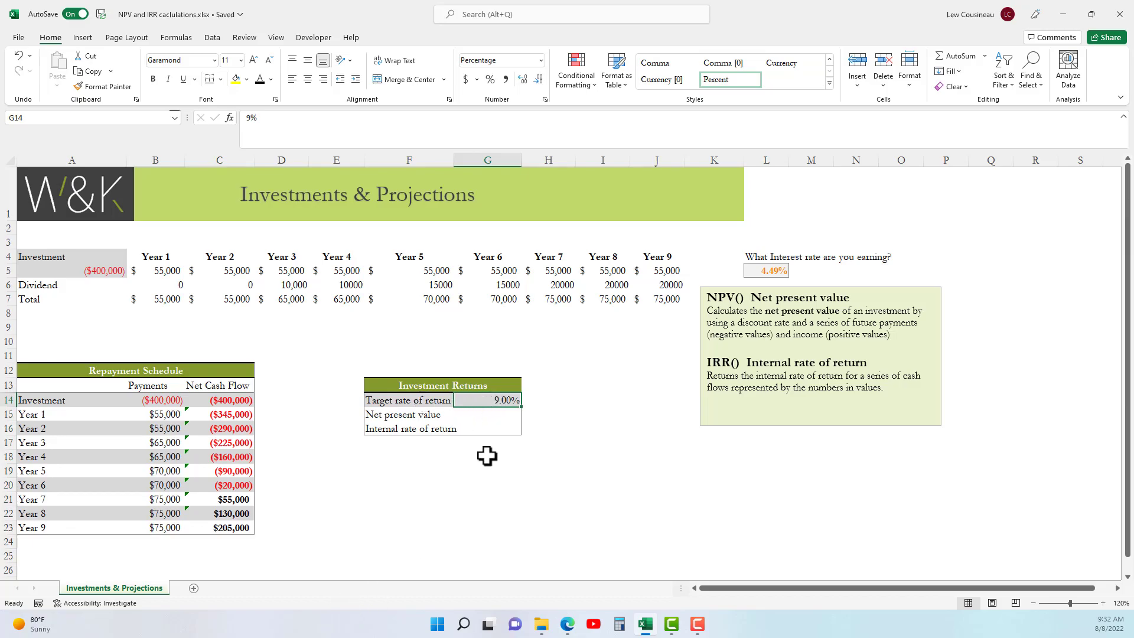
pyautogui.moveTo(155, 529); pyautogui.dragTo(160, 416)
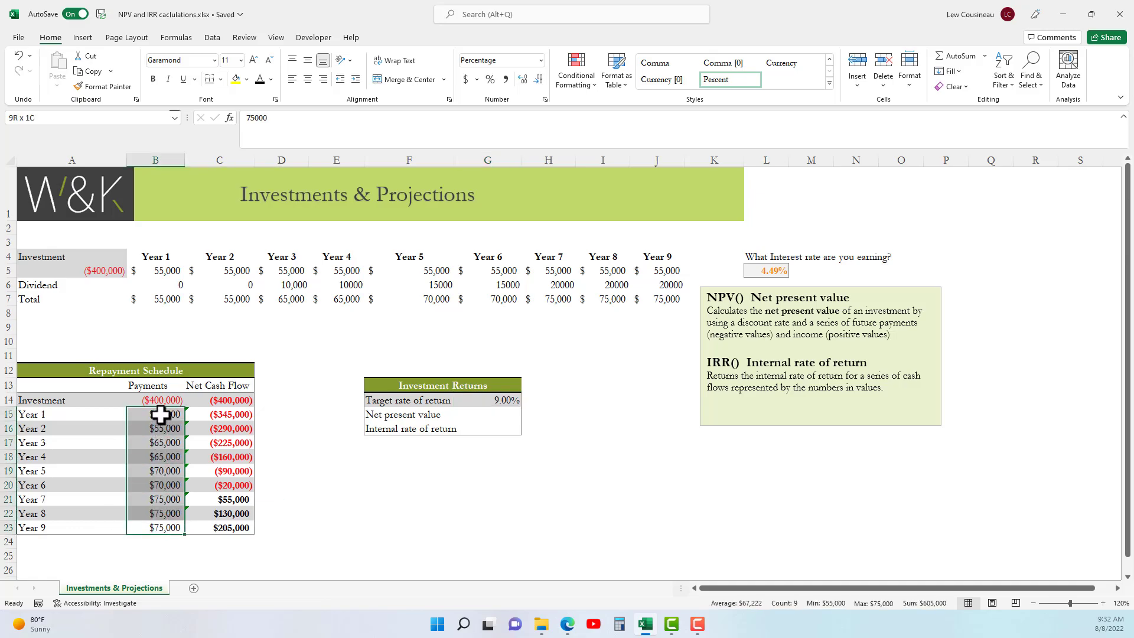
# Step: Calculate the net present value in G15 with the formula =NPV(G14,B15:B23)+B14
pyautogui.click(494, 416)
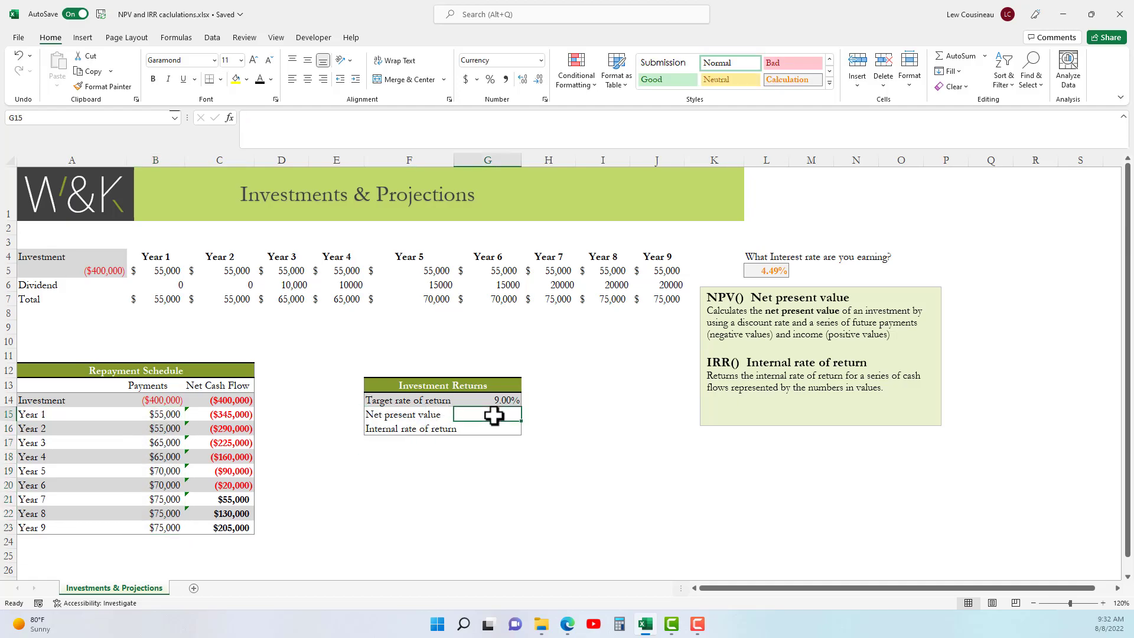
pyautogui.write('+NPV')
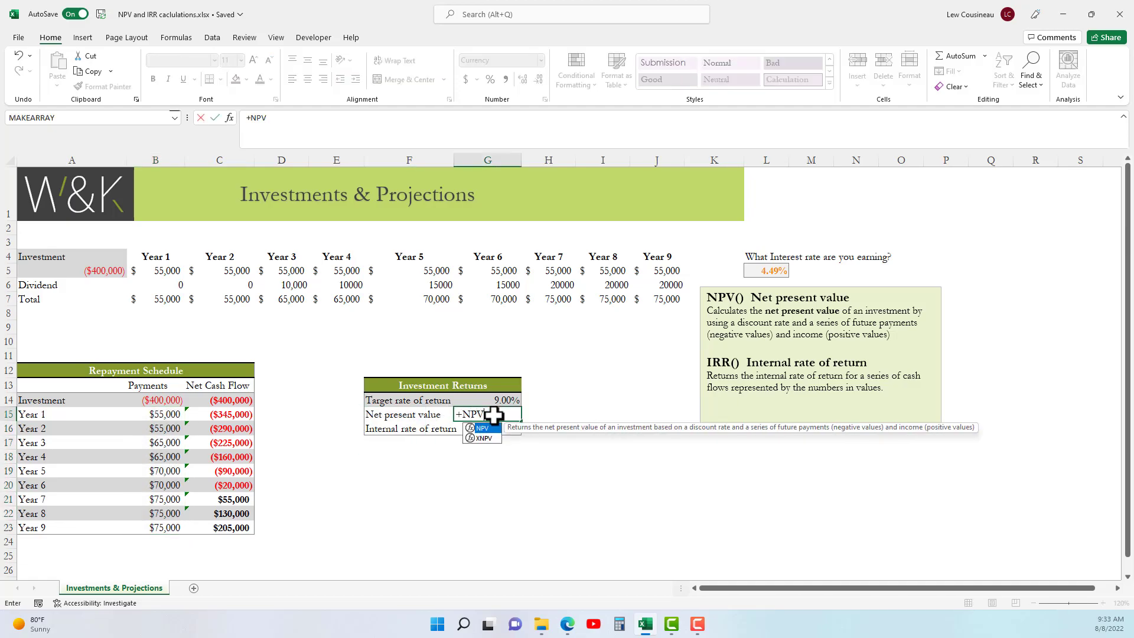
pyautogui.press('BackSpace')
pyautogui.press('BackSpace')
pyautogui.press('BackSpace')
pyautogui.press('BackSpace')
pyautogui.write('=N')
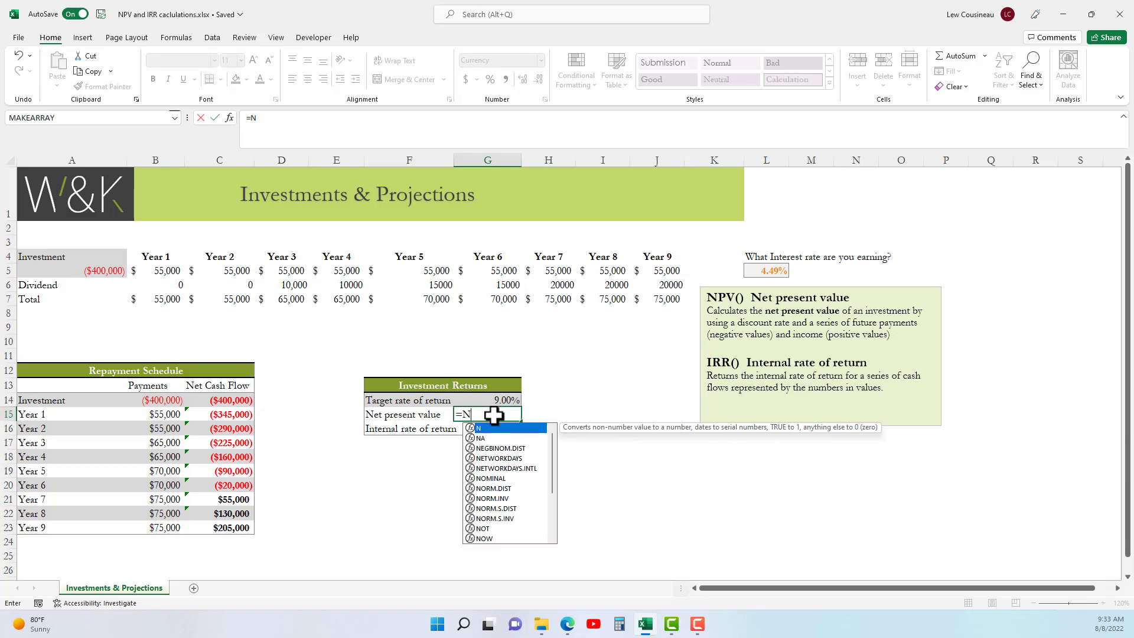
pyautogui.write('PV(')
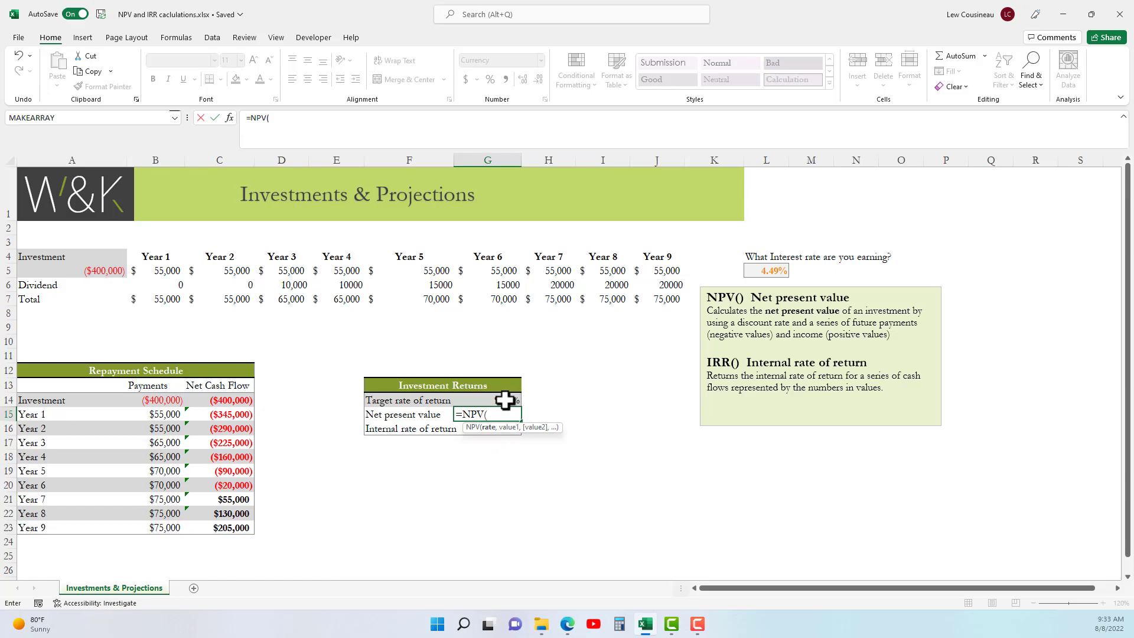
pyautogui.click(505, 400)
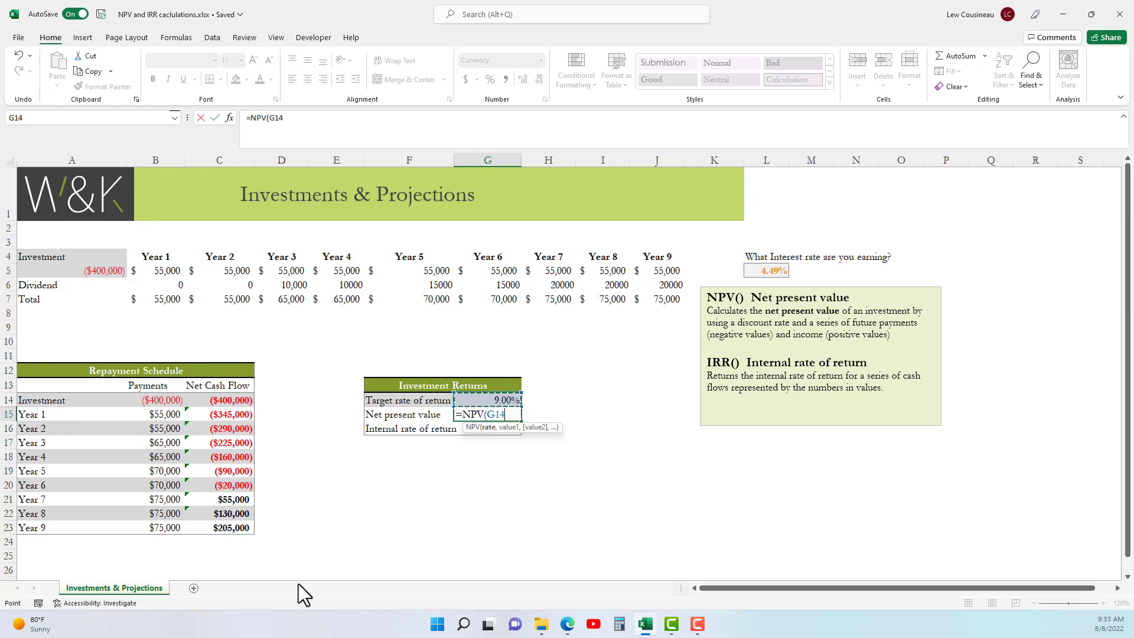
pyautogui.write(',')
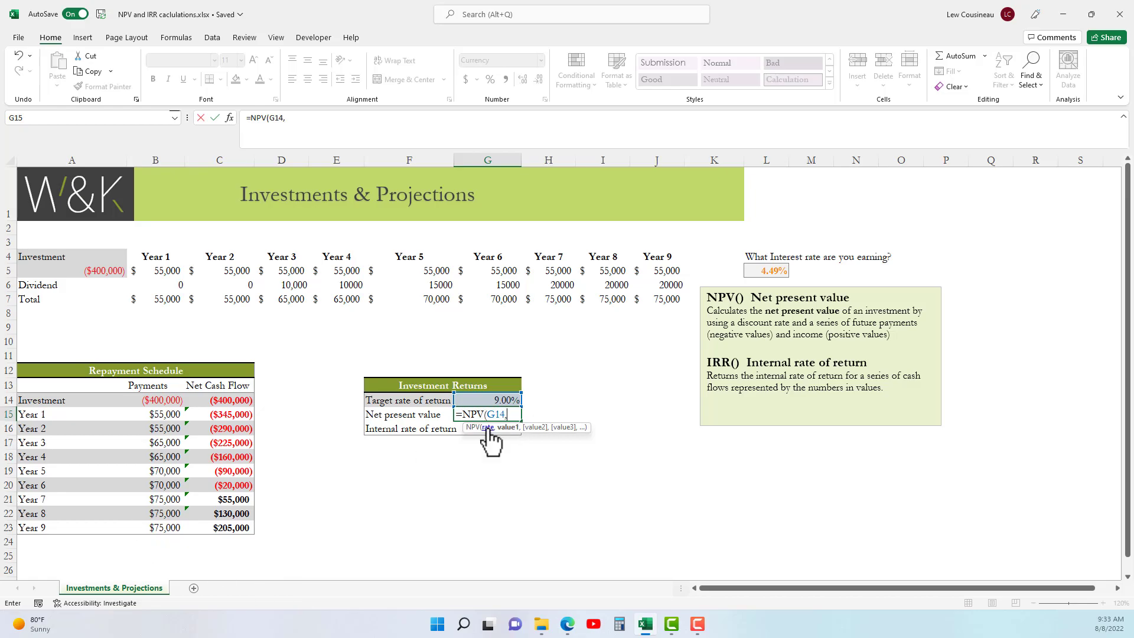
pyautogui.moveTo(162, 414); pyautogui.dragTo(166, 526)
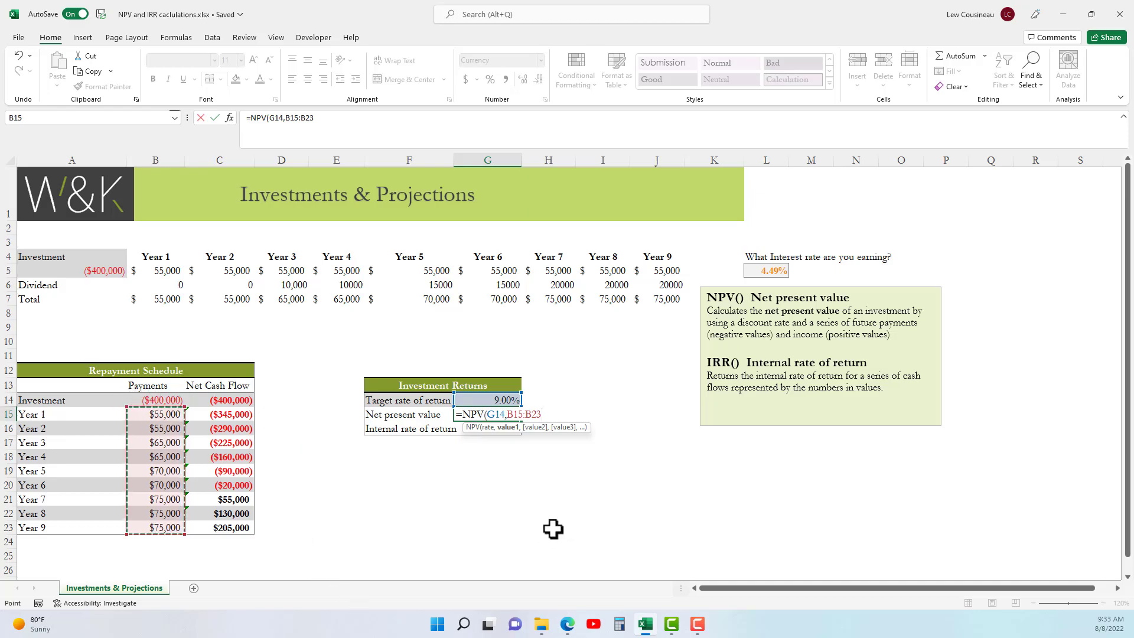
pyautogui.write(')+')
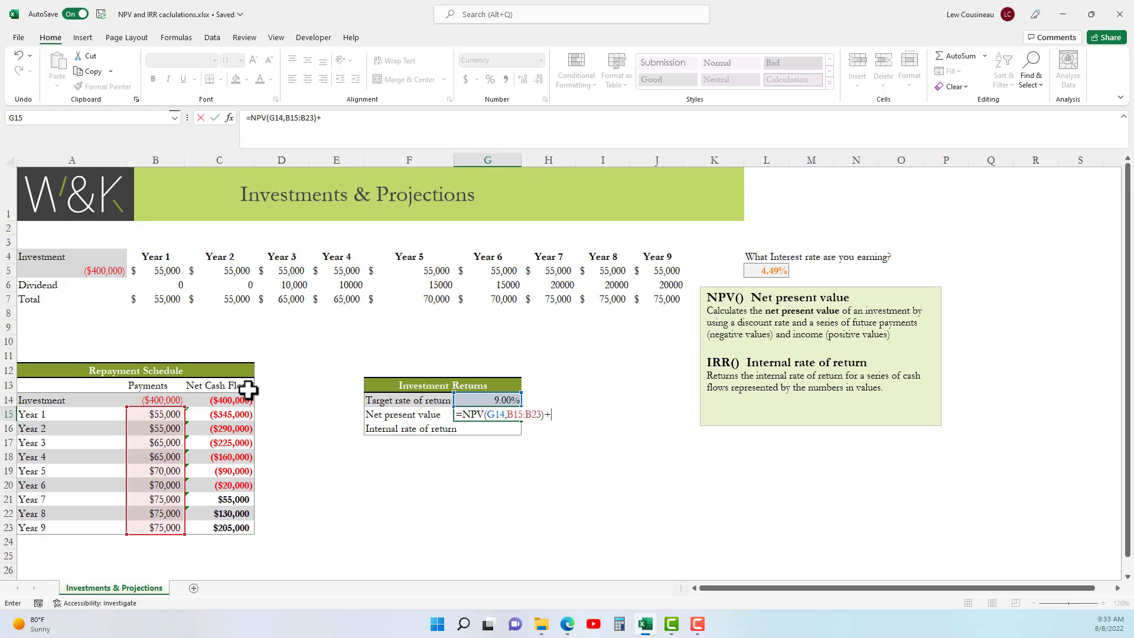
pyautogui.click(159, 400)
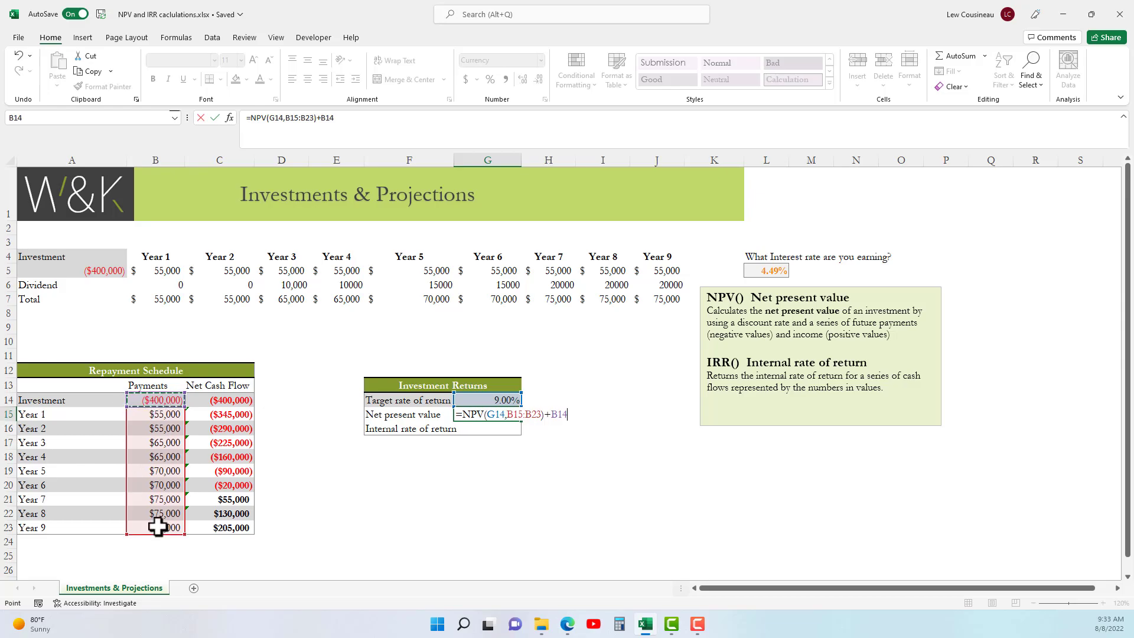
pyautogui.press('Return')
pyautogui.click(499, 415)
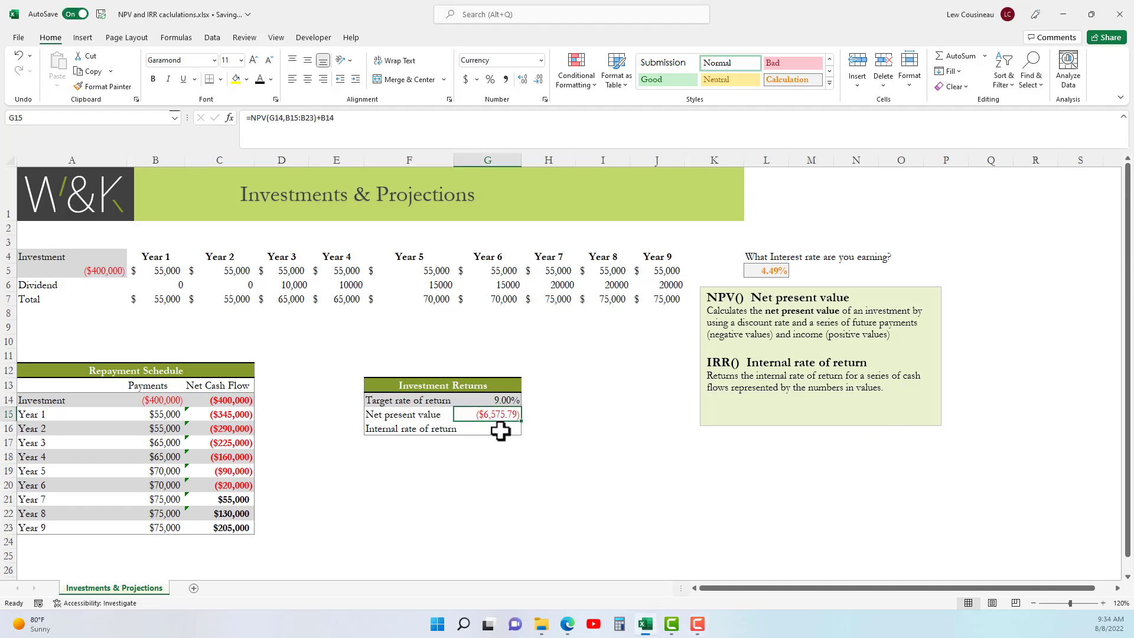
# Step: Set the target rate of return in G14 to 8%
pyautogui.click(505, 399)
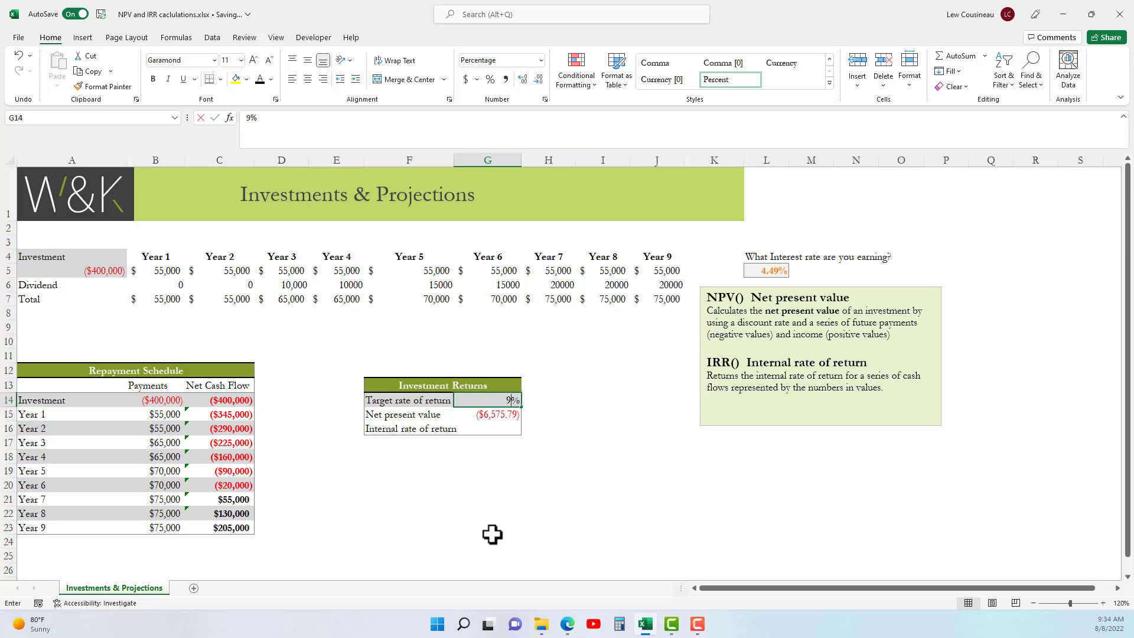
pyautogui.write('8')
pyautogui.press('Return')
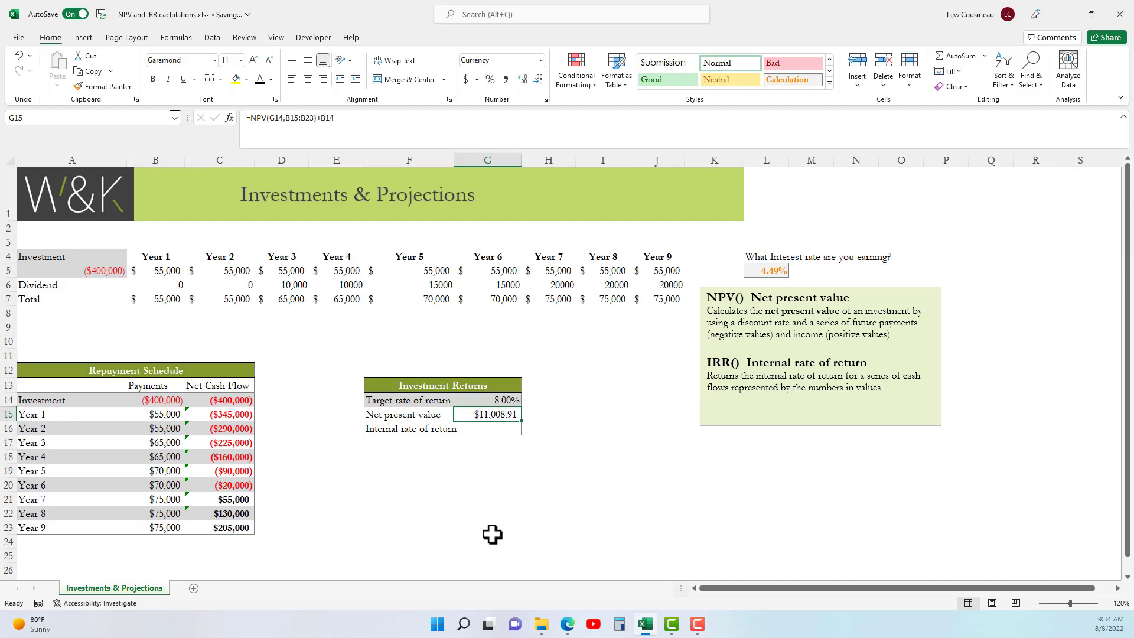
# Step: Calculate the internal rate of return in G16 from the investment and yearly payments with =IRR(B14:B23)
pyautogui.moveTo(707, 361); pyautogui.dragTo(913, 396)
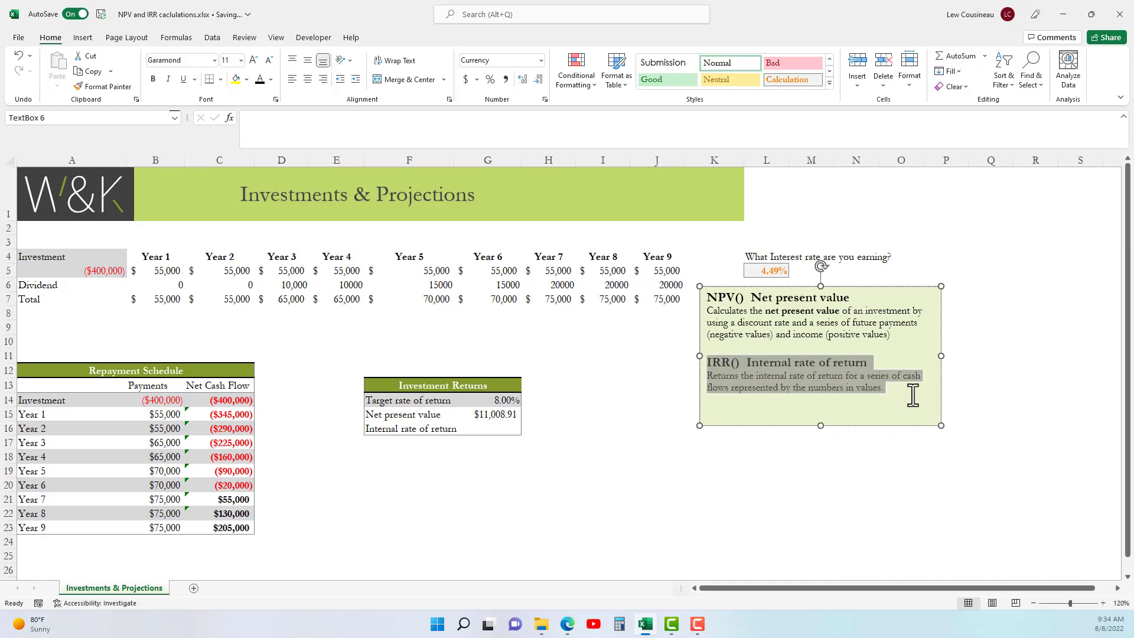
pyautogui.click(165, 399)
pyautogui.moveTo(157, 413); pyautogui.dragTo(157, 526)
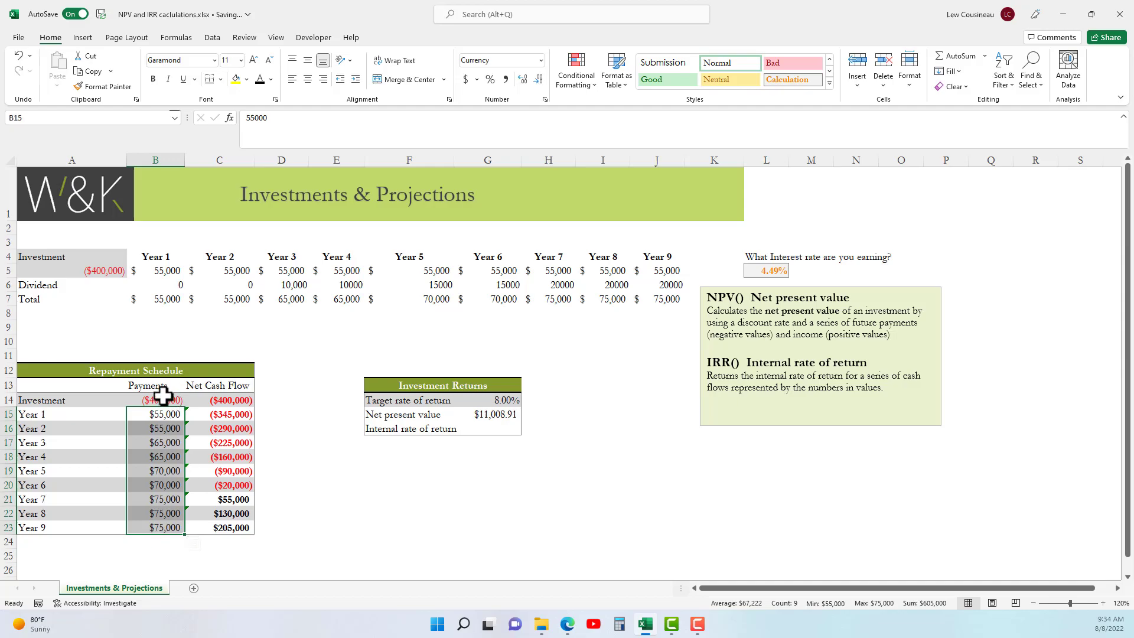
pyautogui.moveTo(161, 397); pyautogui.dragTo(158, 540)
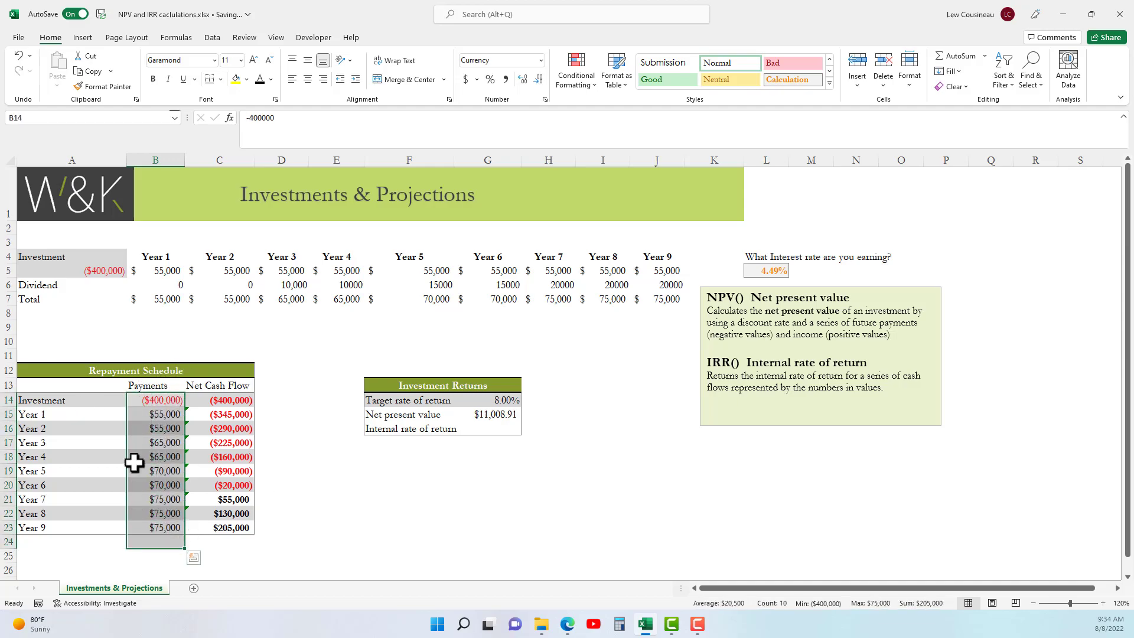
pyautogui.click(493, 431)
pyautogui.write('=')
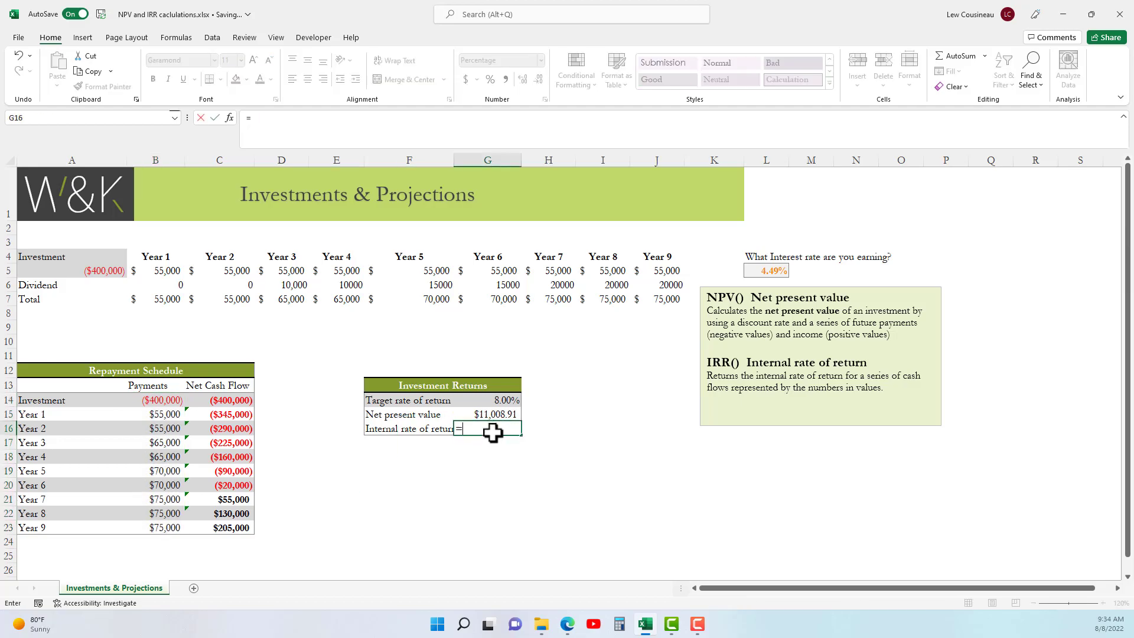
pyautogui.write('IRR')
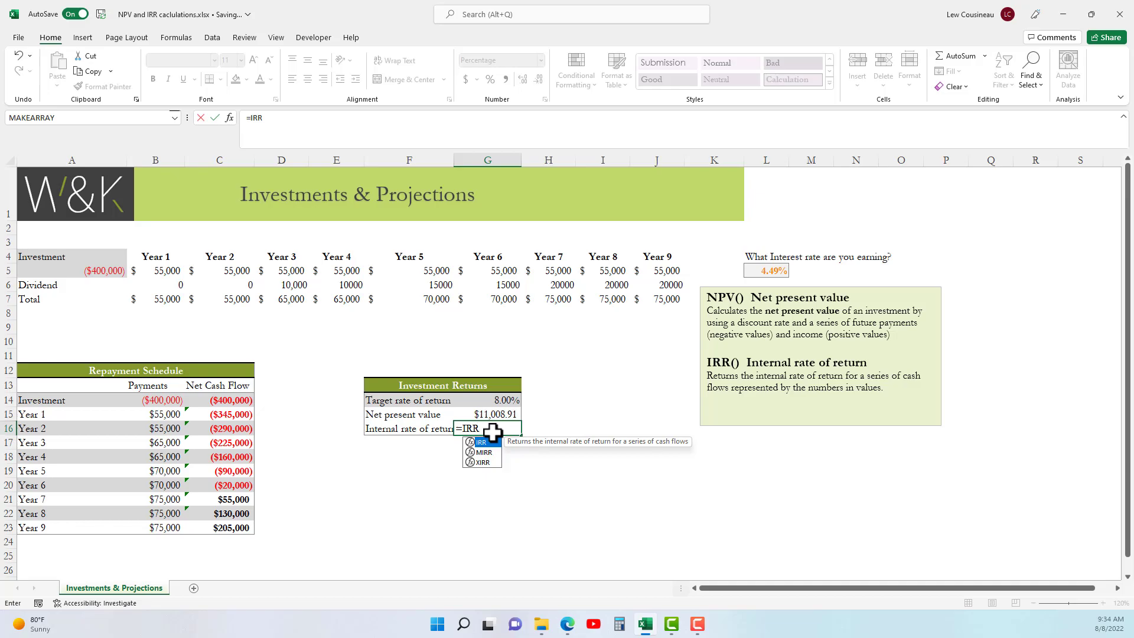
pyautogui.write('(')
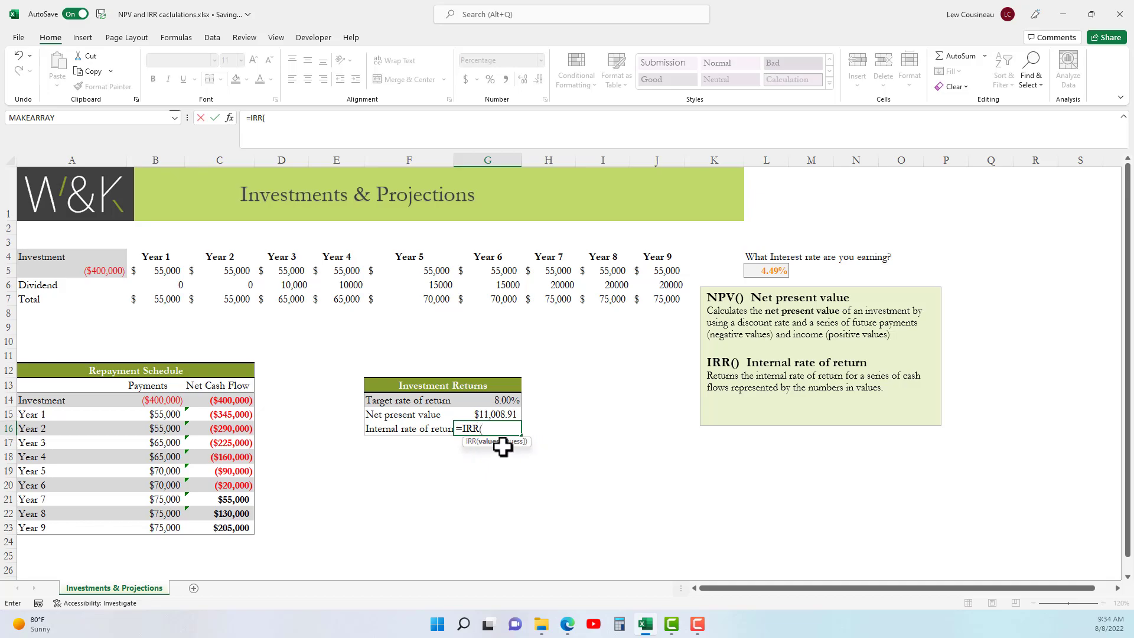
pyautogui.click(162, 399)
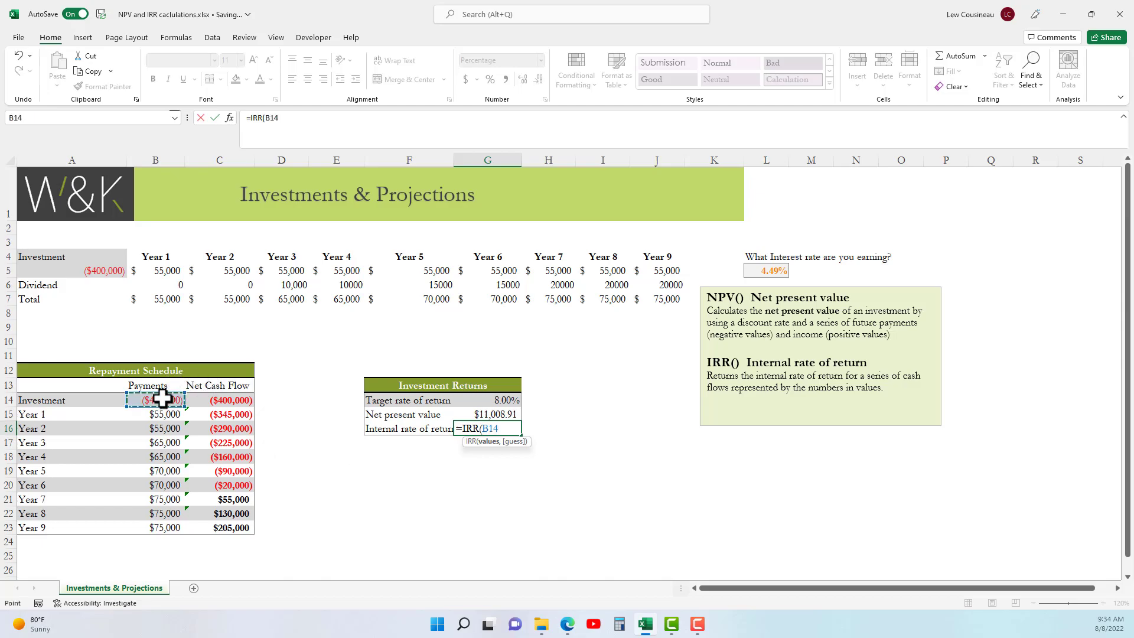
pyautogui.moveTo(162, 399); pyautogui.dragTo(162, 528)
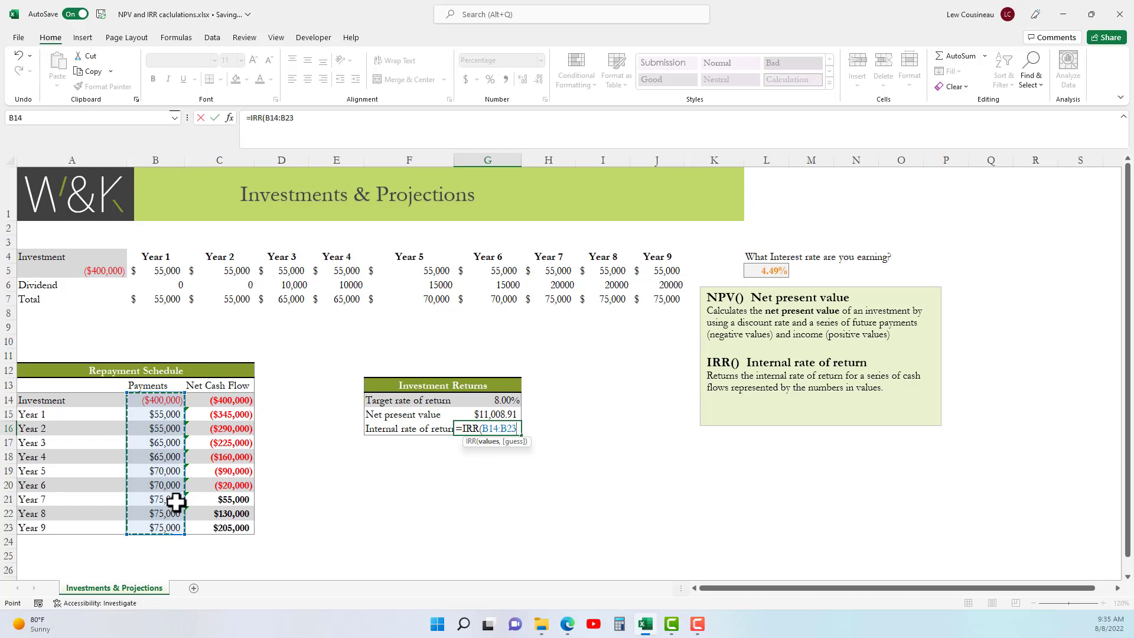
pyautogui.write(')')
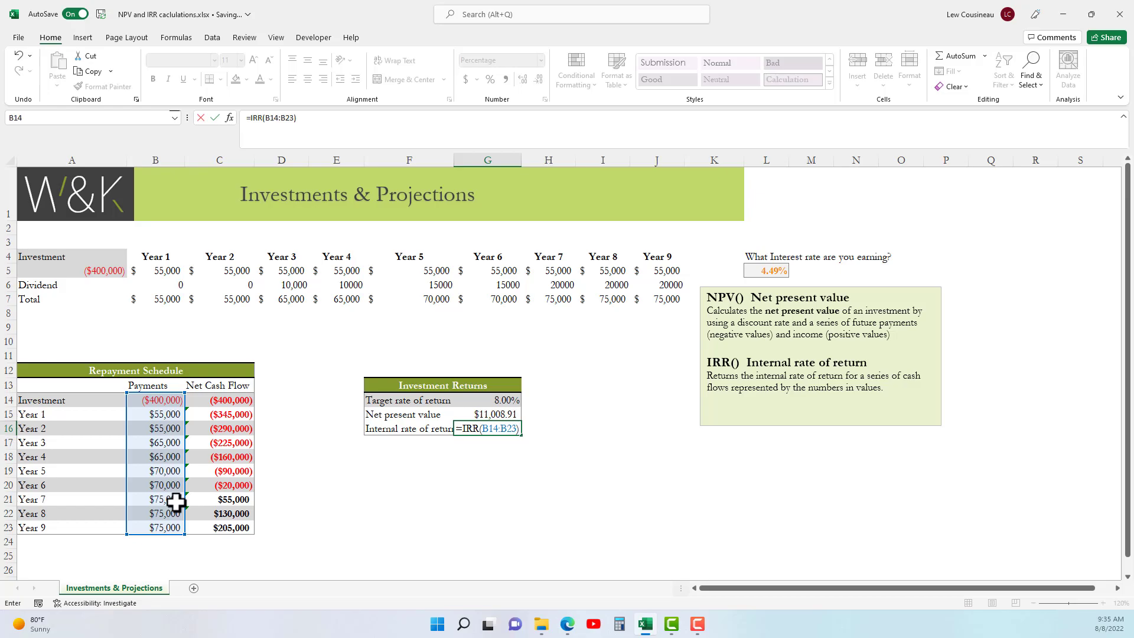
pyautogui.press('Return')
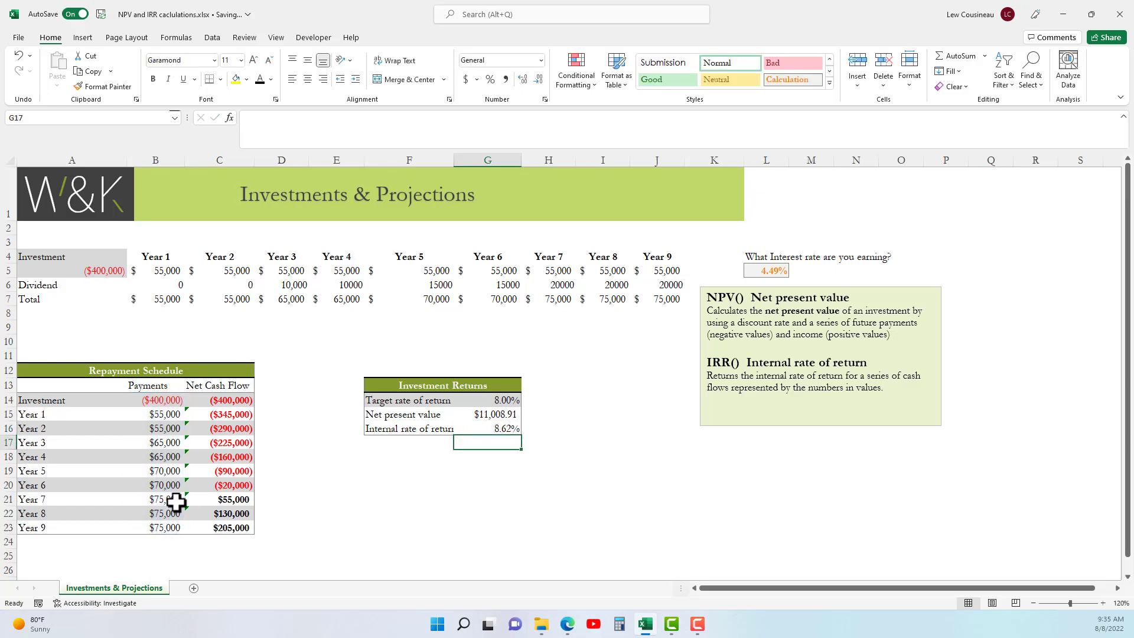
pyautogui.click(502, 431)
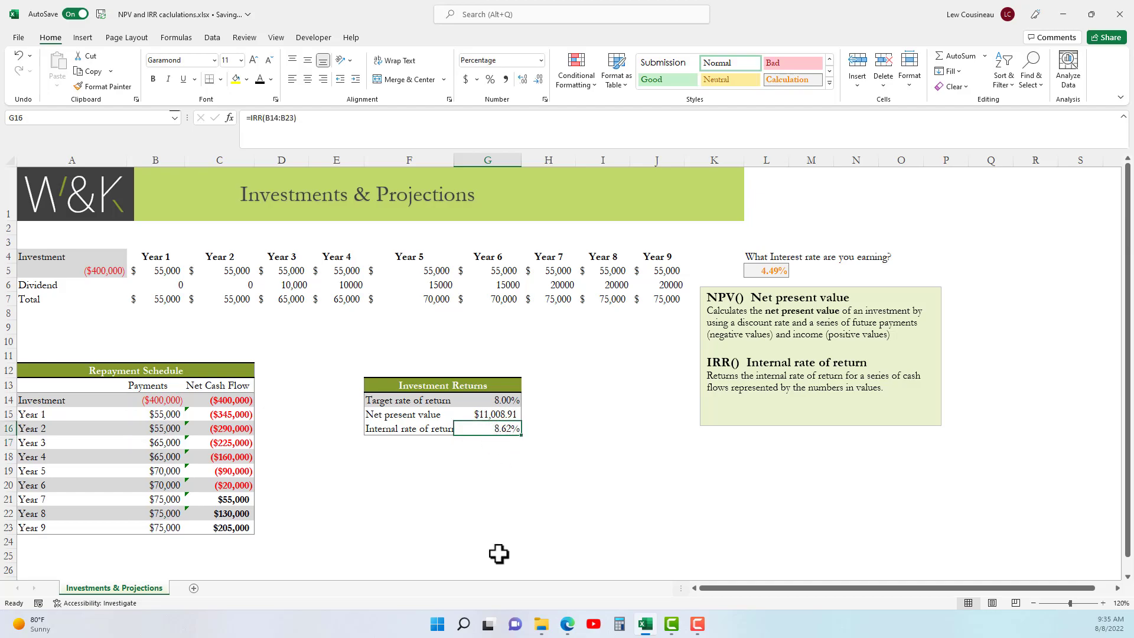
# Step: Link the target rate of return in G14 to the internal rate of return with =G16
pyautogui.click(506, 401)
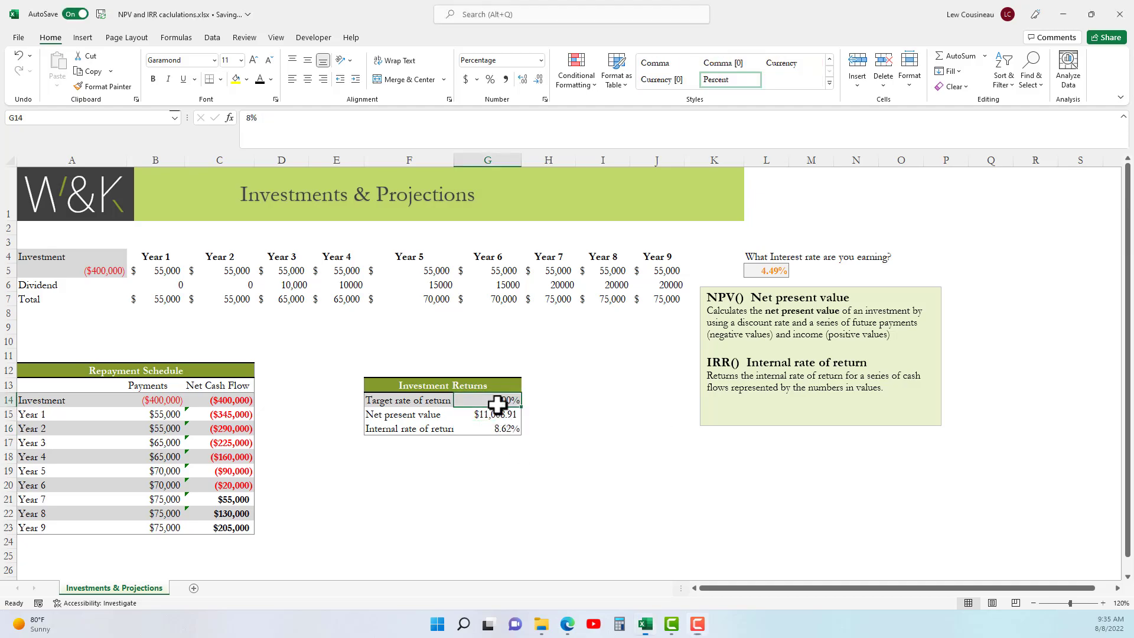
pyautogui.write('=')
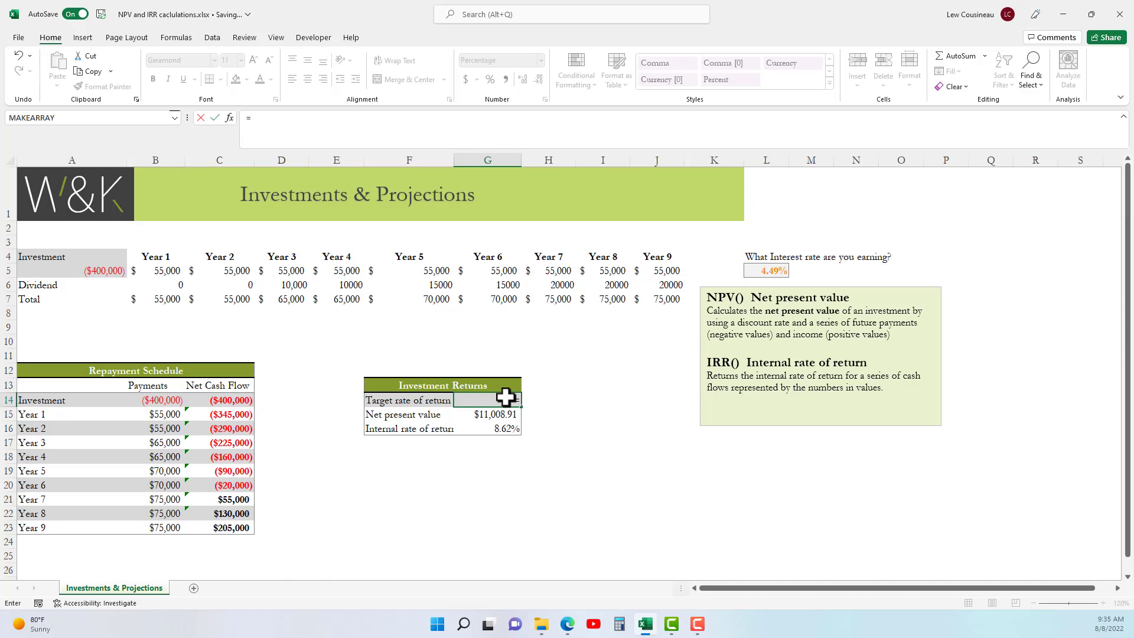
pyautogui.click(502, 429)
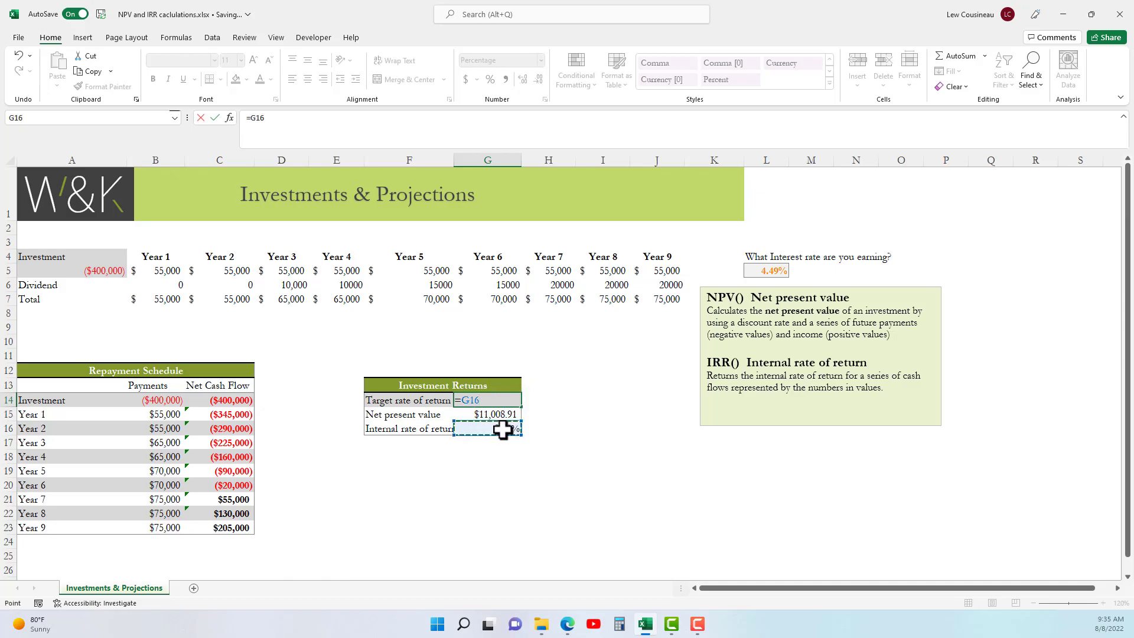
pyautogui.press('Return')
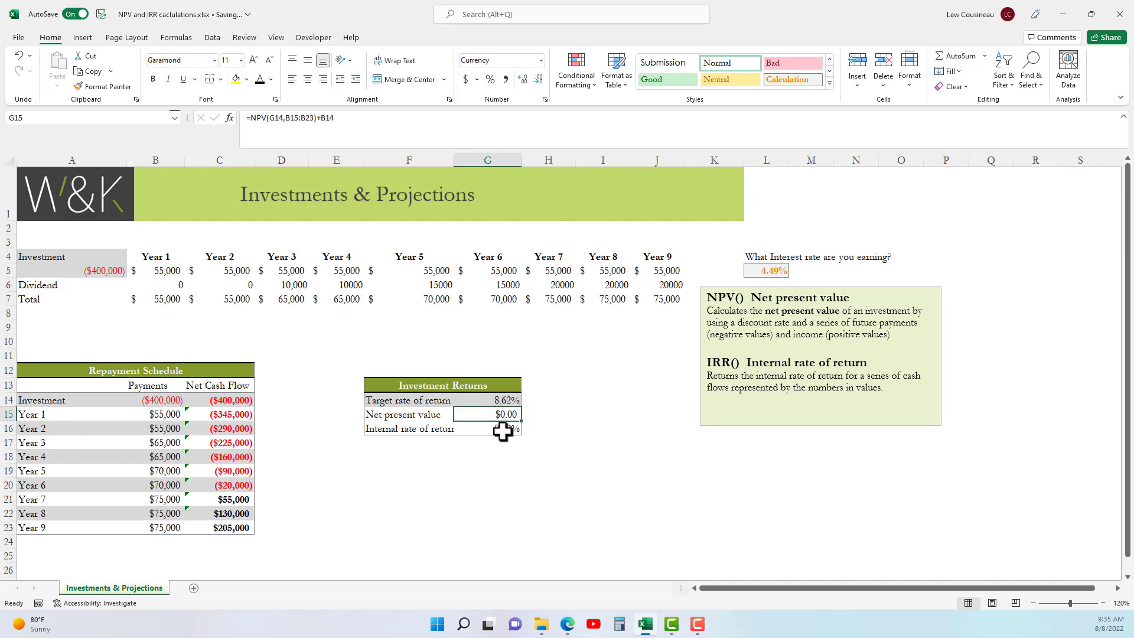
# Step: Replace the linked target rate of return in G14 with 9%
pyautogui.click(504, 402)
pyautogui.write('9')
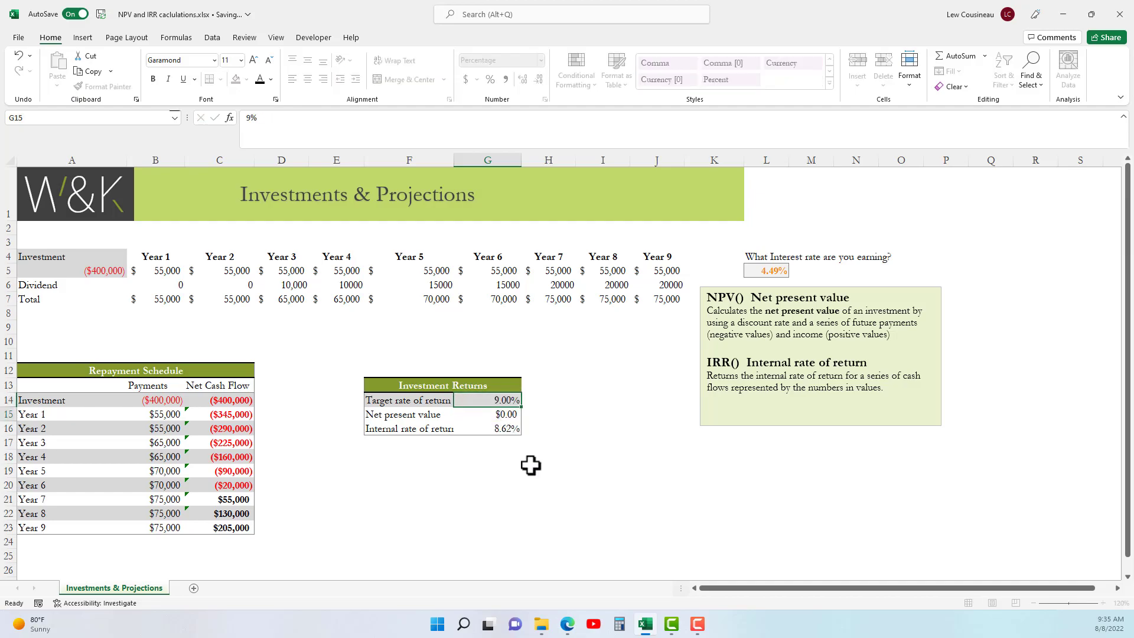
pyautogui.press('Return')
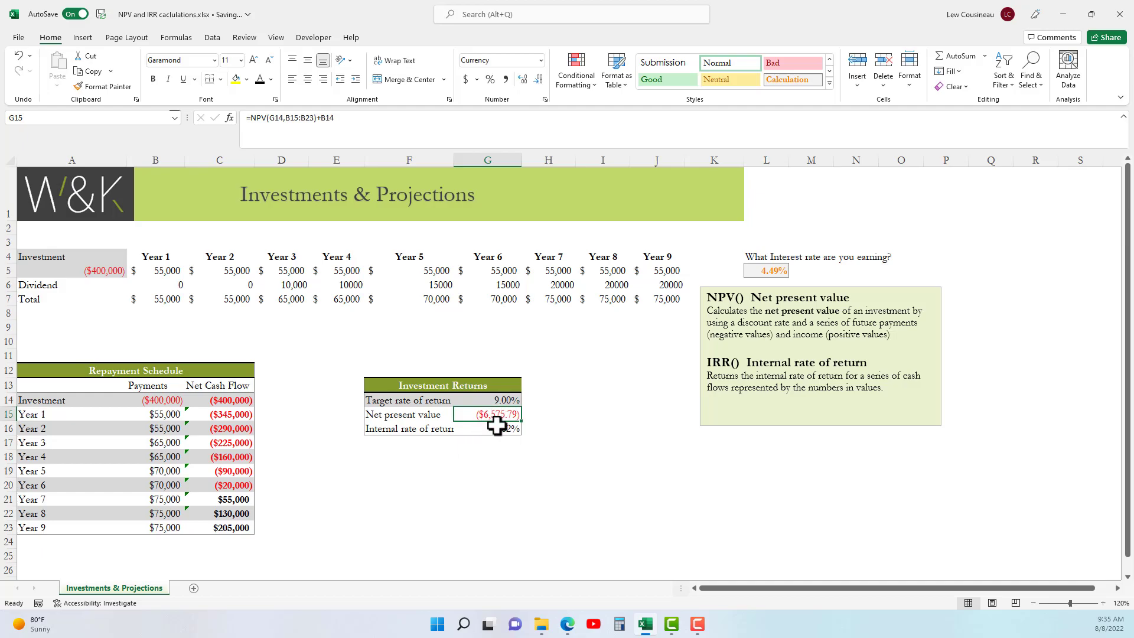
# Step: Widen column F to fit the Internal rate of return label and set the target rate in G14 to 10%
pyautogui.moveTo(455, 159); pyautogui.dragTo(463, 160)
pyautogui.click(509, 399)
pyautogui.write('10')
pyautogui.press('Return')
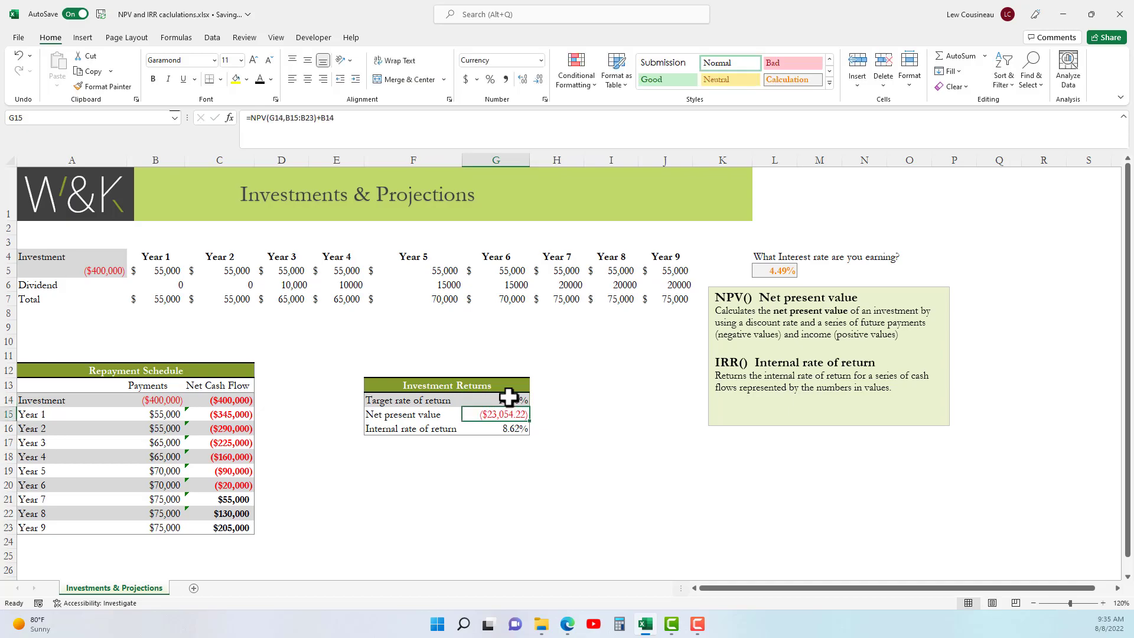
# Step: Change the target rate of return in G14 to 8%
pyautogui.click(507, 403)
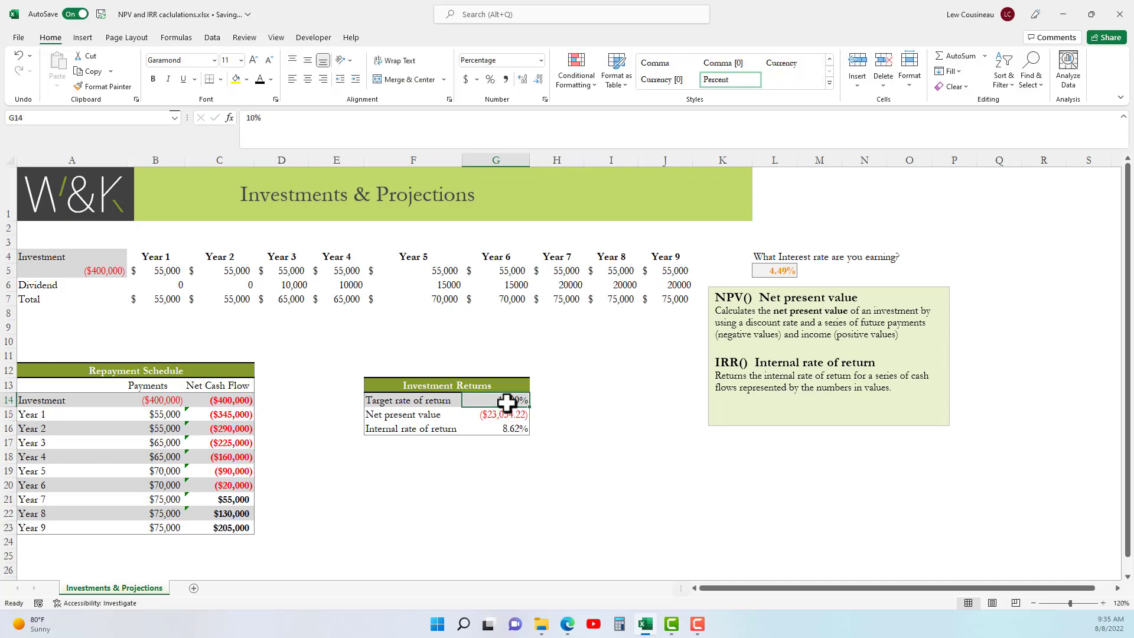
pyautogui.write('8')
pyautogui.press('Return')
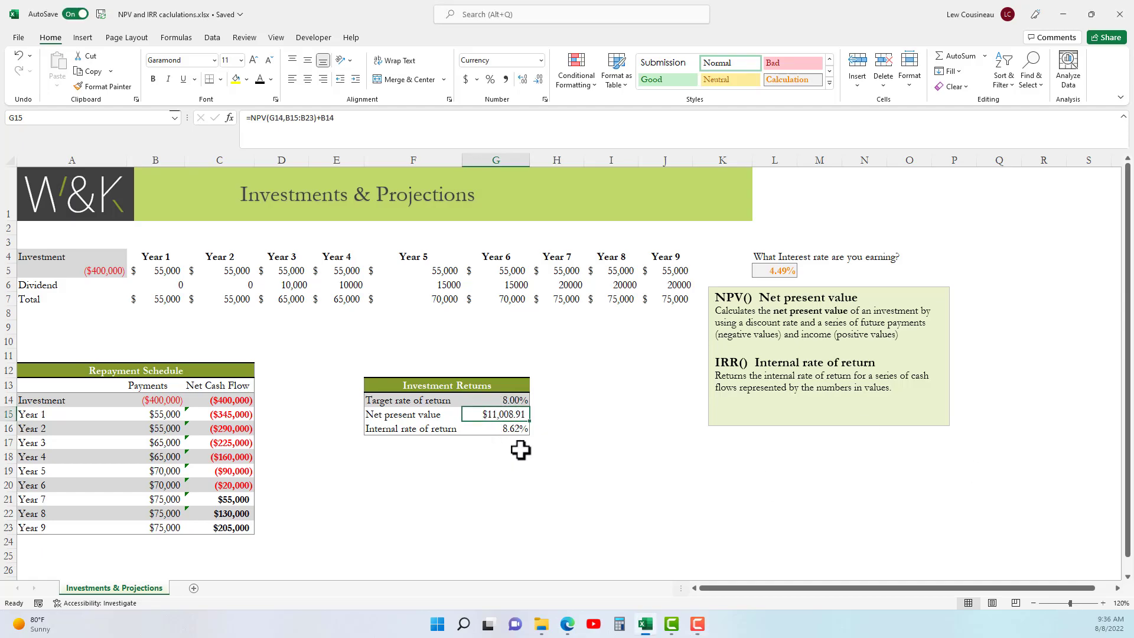
# Step: Examine the net present value formula in G15, covering its rate in G14, the payments range B15:B23 and the added B14 investment
pyautogui.click(743, 298)
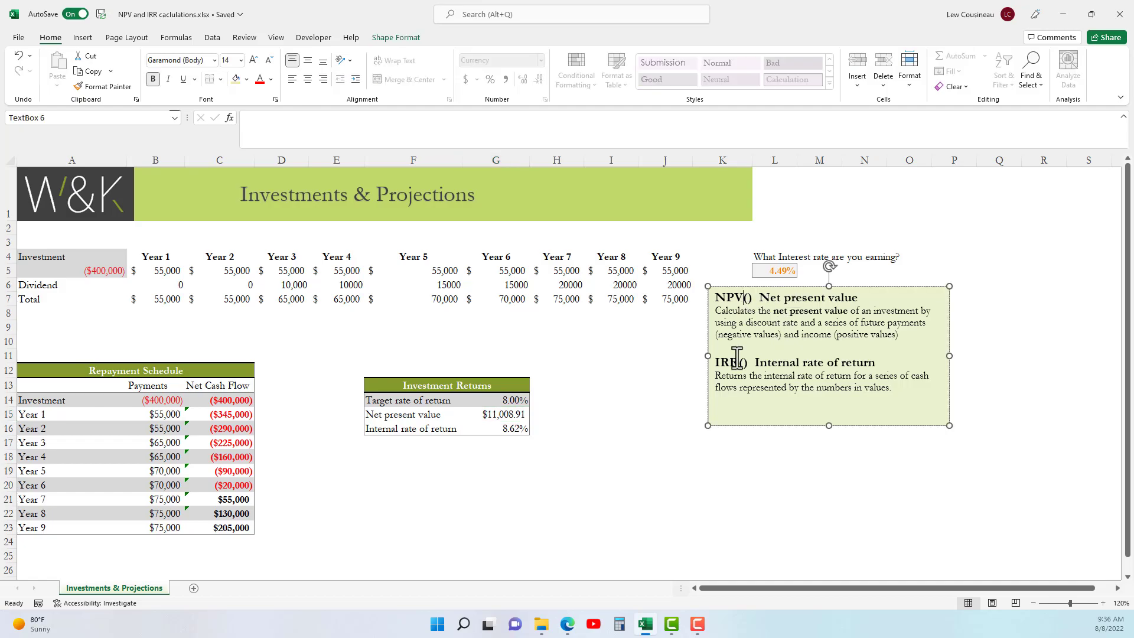
pyautogui.doubleClick(508, 414)
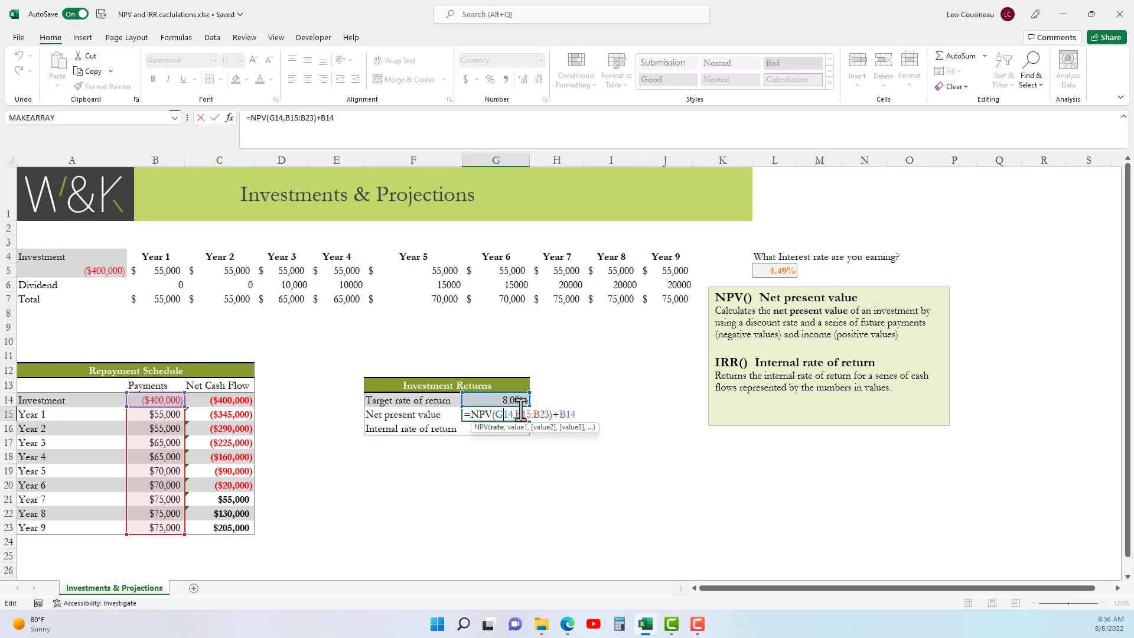
pyautogui.moveTo(516, 413); pyautogui.dragTo(550, 415)
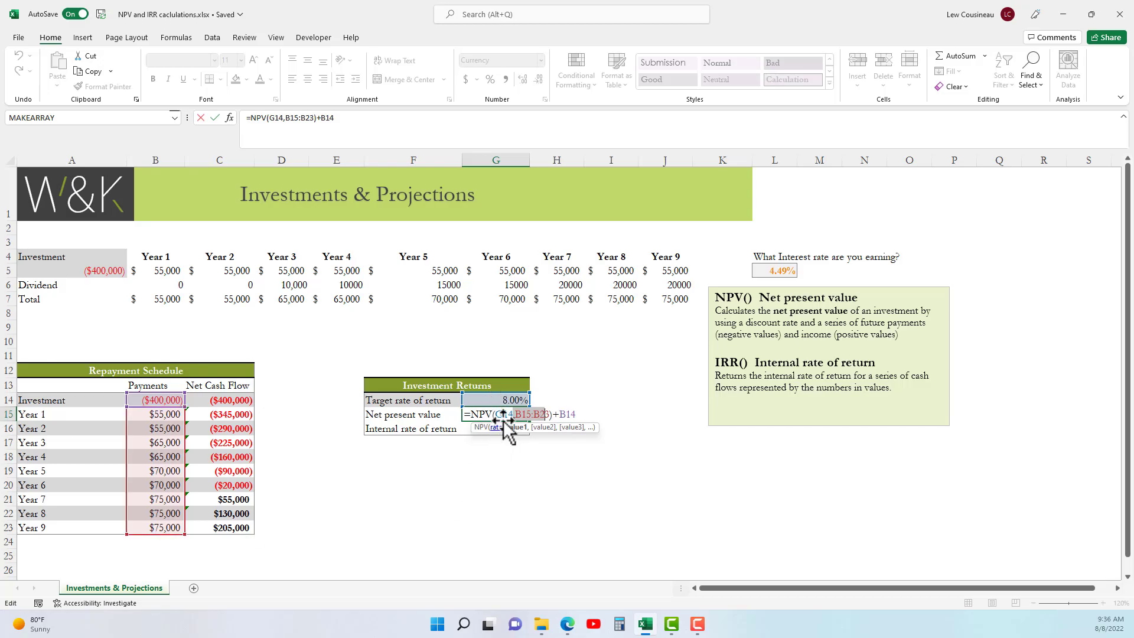
pyautogui.moveTo(553, 414); pyautogui.dragTo(577, 414)
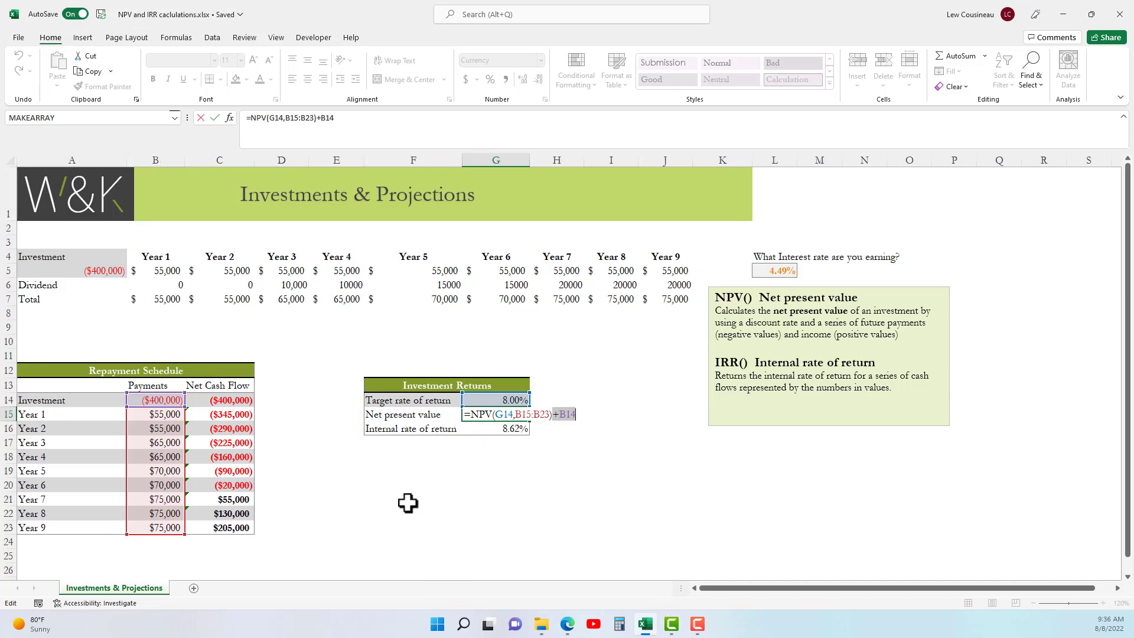
pyautogui.press('Escape')
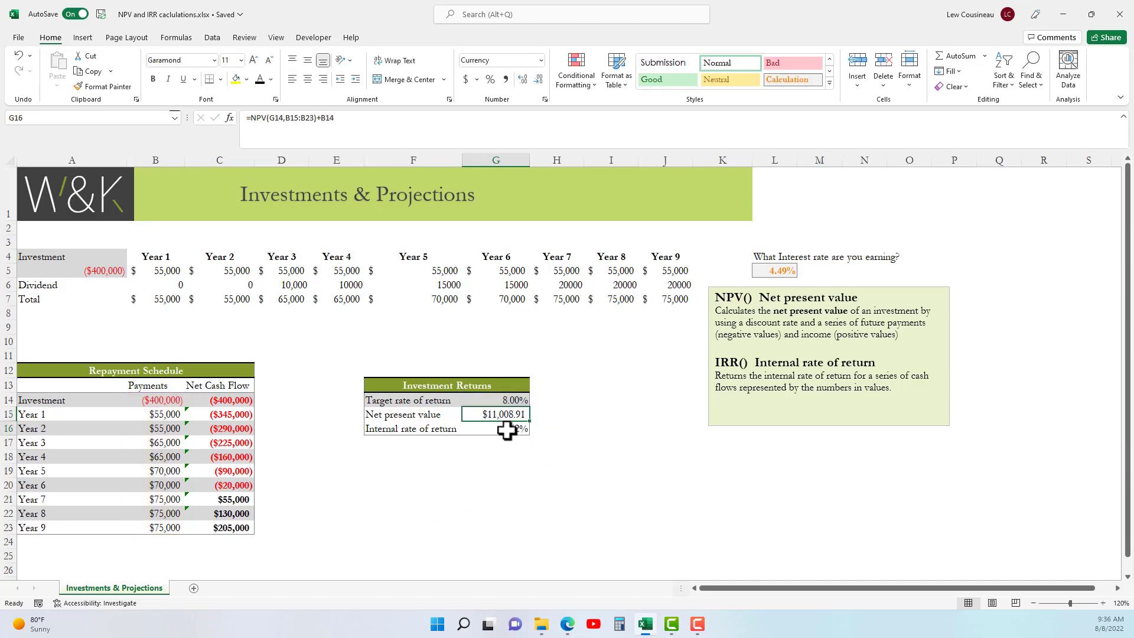
# Step: Review the internal rate of return formula in G16 with its payments B14:B23, and the RATE formula in L5
pyautogui.doubleClick(503, 429)
pyautogui.press('Escape')
pyautogui.moveTo(155, 393); pyautogui.dragTo(172, 524)
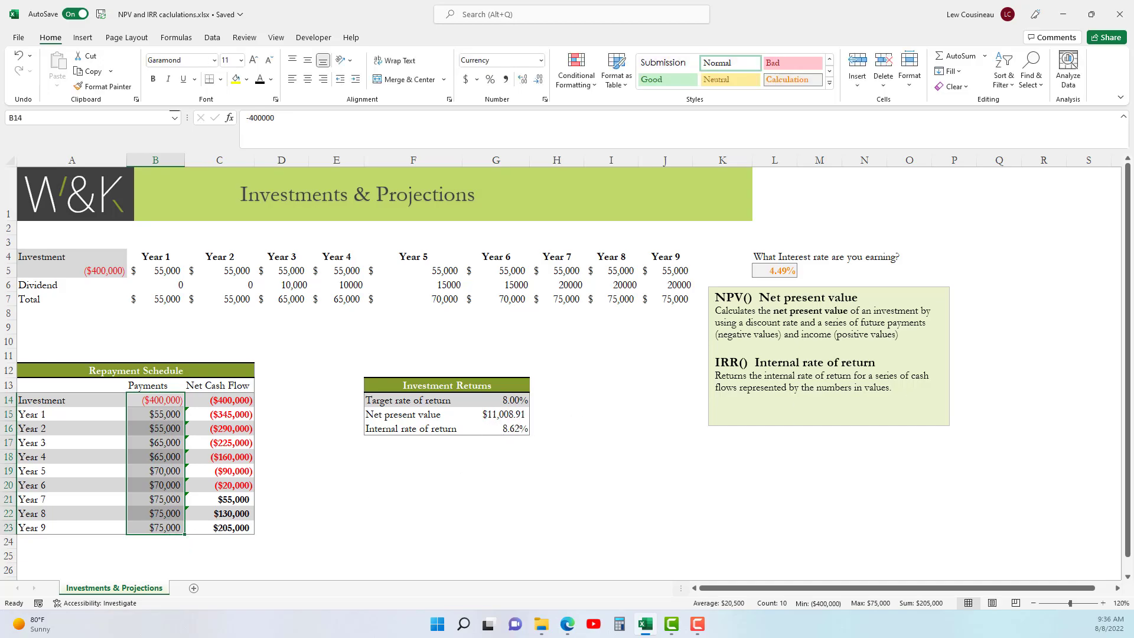
pyautogui.doubleClick(786, 278)
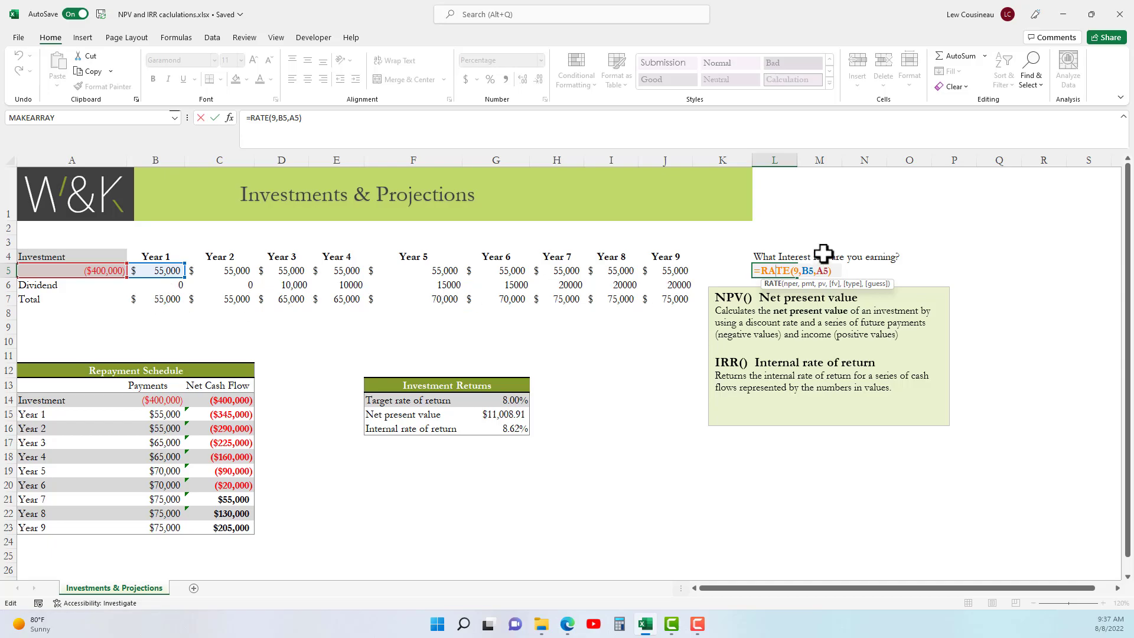
pyautogui.hotkey('ctrl', 'Return')
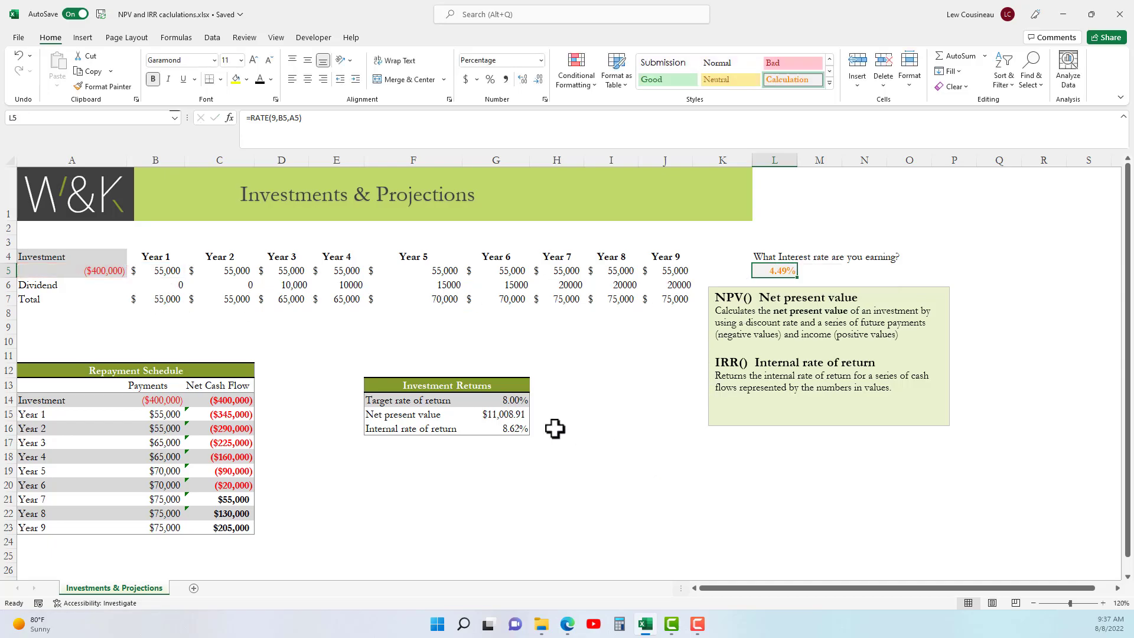
# Step: Recheck the cell references of the net present value formula against the Repayment Schedule payments, leaving G15 selected
pyautogui.doubleClick(506, 415)
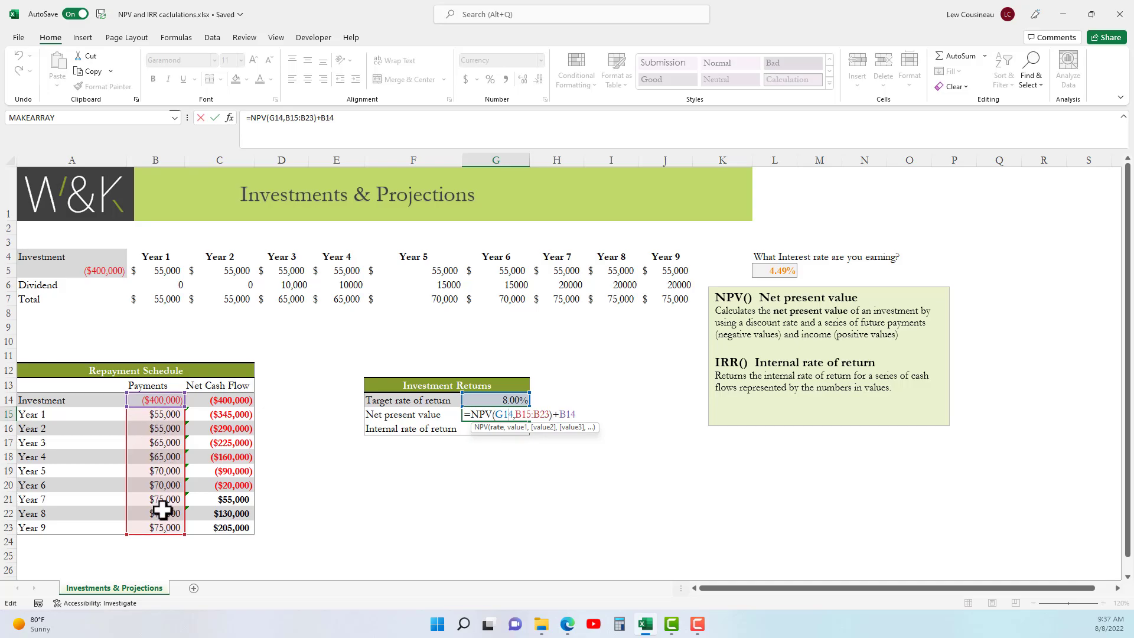
pyautogui.press('Return')
pyautogui.click(496, 413)
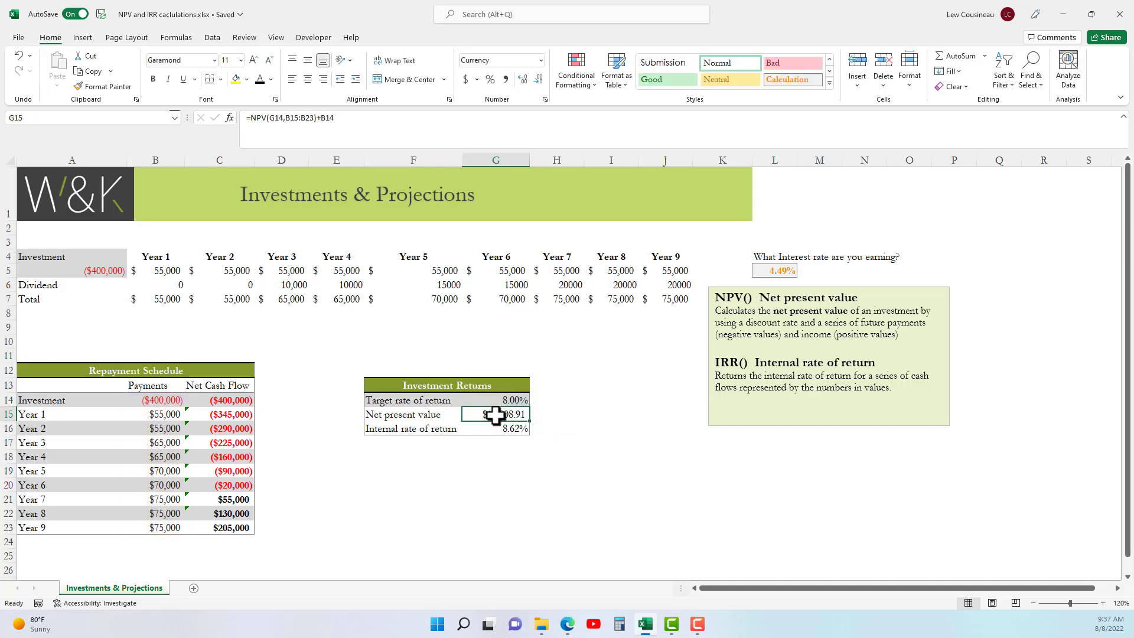